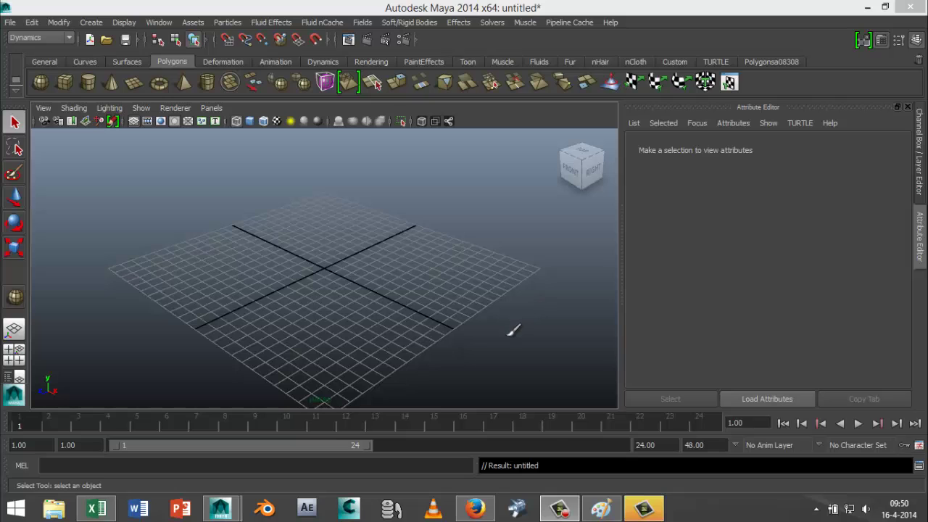
# Create a flat polygon cylinder centred on the grid origin, with a radius of about 9.24 and a height of about 0.39
pyautogui.moveTo(513, 330)
pyautogui.keyDown('alt'); pyautogui.mouseDown()
pyautogui.moveTo(503, 333)
pyautogui.moveTo(504, 317)
pyautogui.moveTo(506, 337)
pyautogui.moveTo(495, 335)
pyautogui.moveTo(516, 333)
pyautogui.mouseUp(); pyautogui.keyUp('alt')
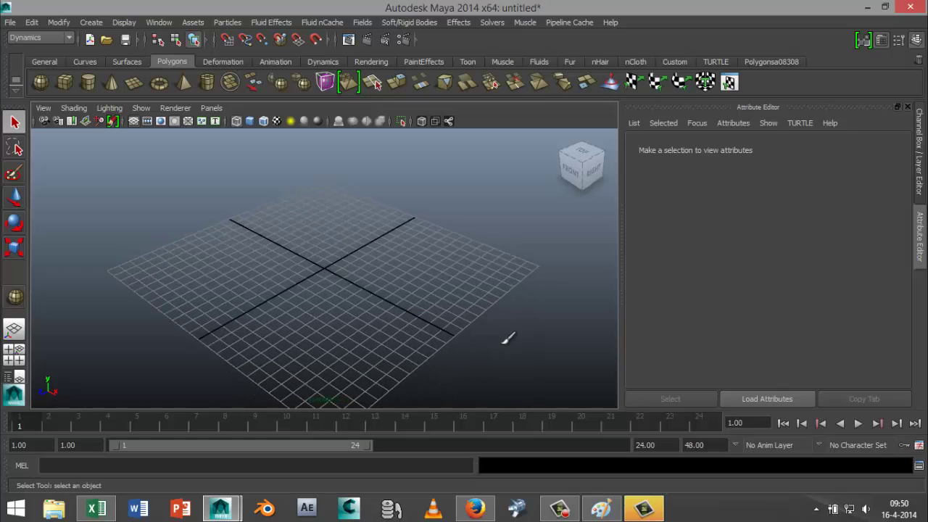
pyautogui.click(87, 82)
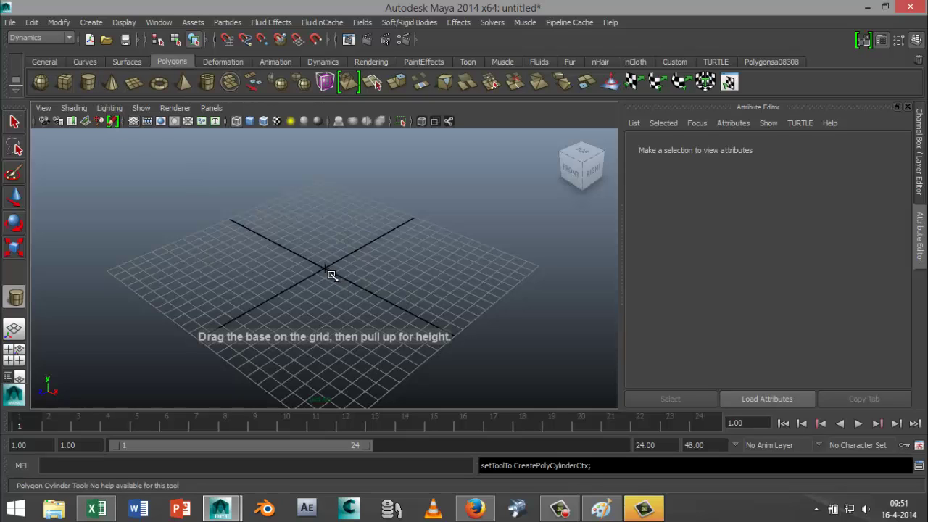
pyautogui.moveTo(327, 271); pyautogui.dragTo(445, 270)
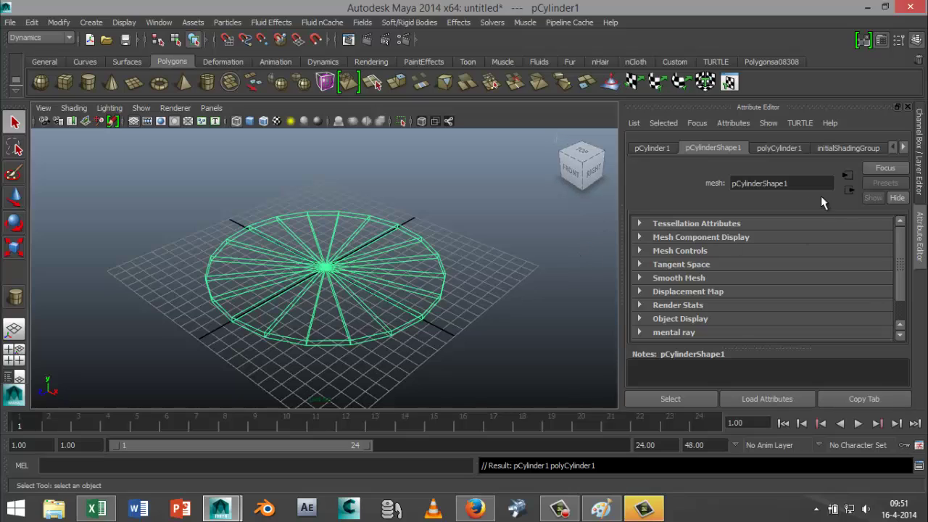
# Set the cylinder's axis subdivisions to 40 and display the scene shaded
pyautogui.click(793, 148)
pyautogui.click(763, 277)
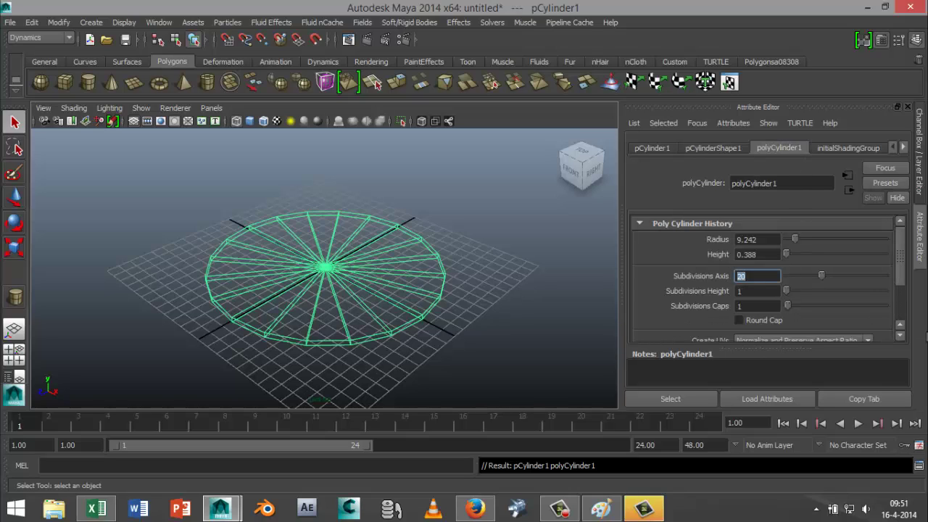
pyautogui.write('40')
pyautogui.press('Return')
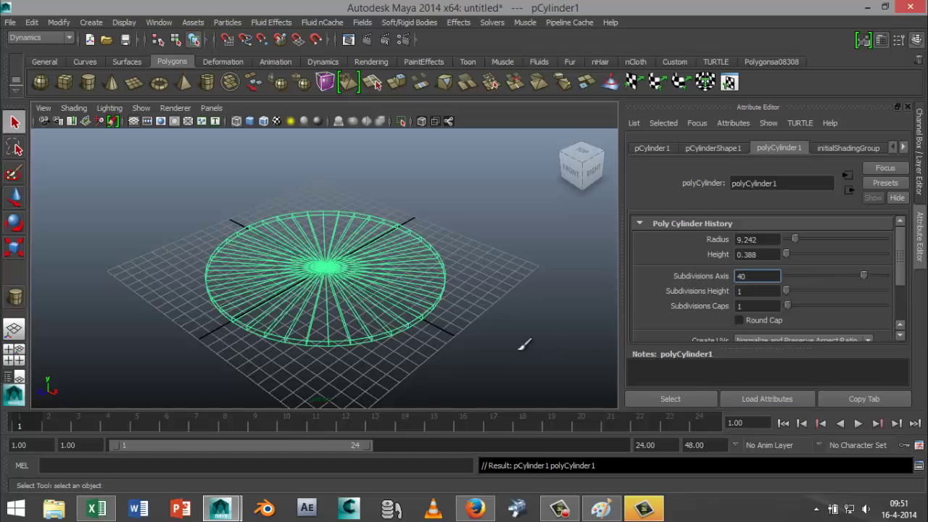
pyautogui.write('5')
pyautogui.click(522, 352)
pyautogui.click(408, 294)
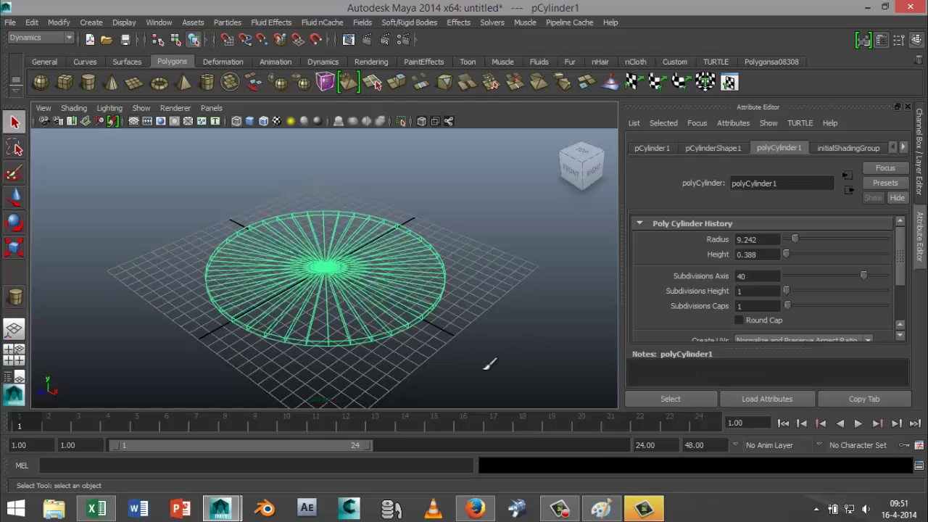
pyautogui.press('5')
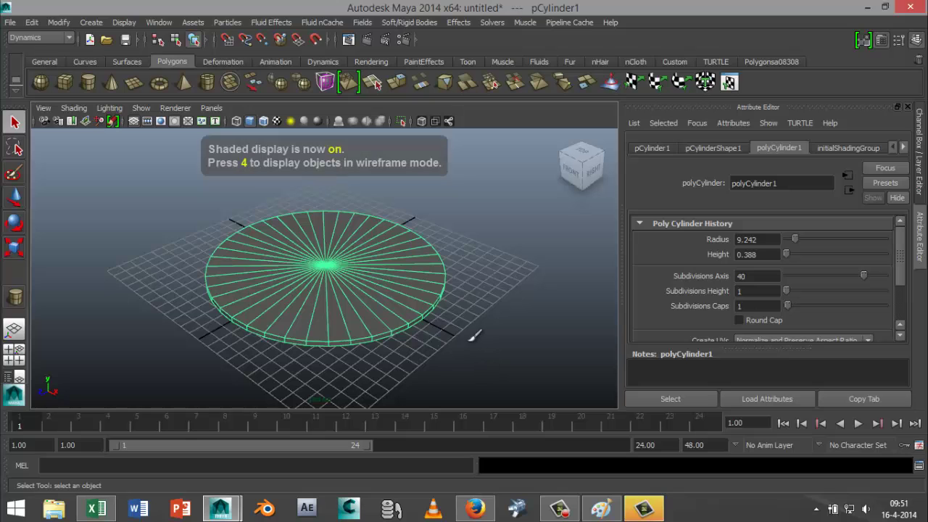
# Draw a small, thin polygon cube on the grid just outside the disc
pyautogui.moveTo(473, 335)
pyautogui.keyDown('alt'); pyautogui.mouseDown()
pyautogui.moveTo(385, 350)
pyautogui.moveTo(386, 370)
pyautogui.mouseUp(); pyautogui.keyUp('alt')
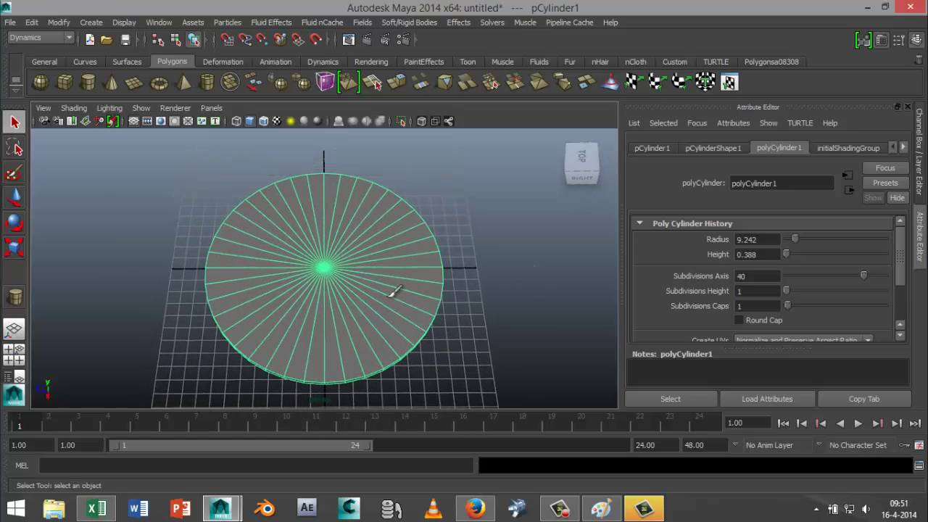
pyautogui.click(64, 84)
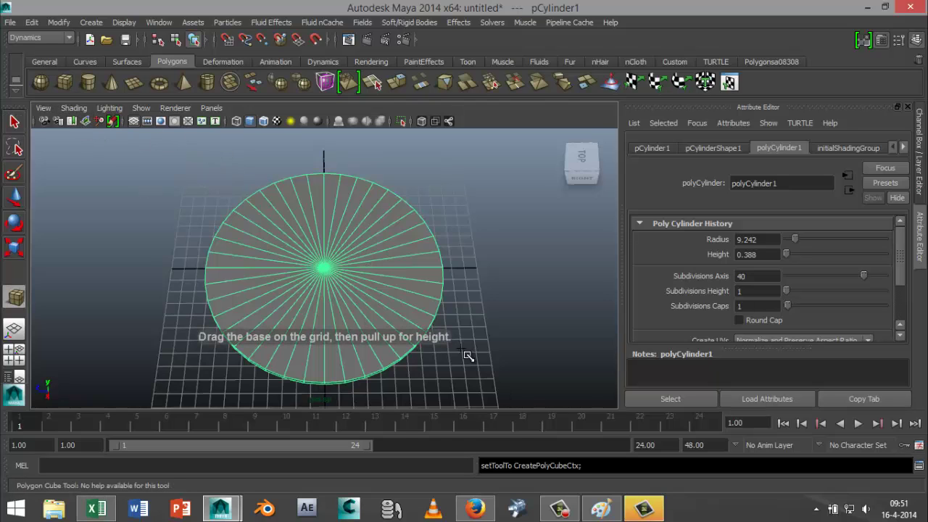
pyautogui.moveTo(473, 317); pyautogui.dragTo(475, 332)
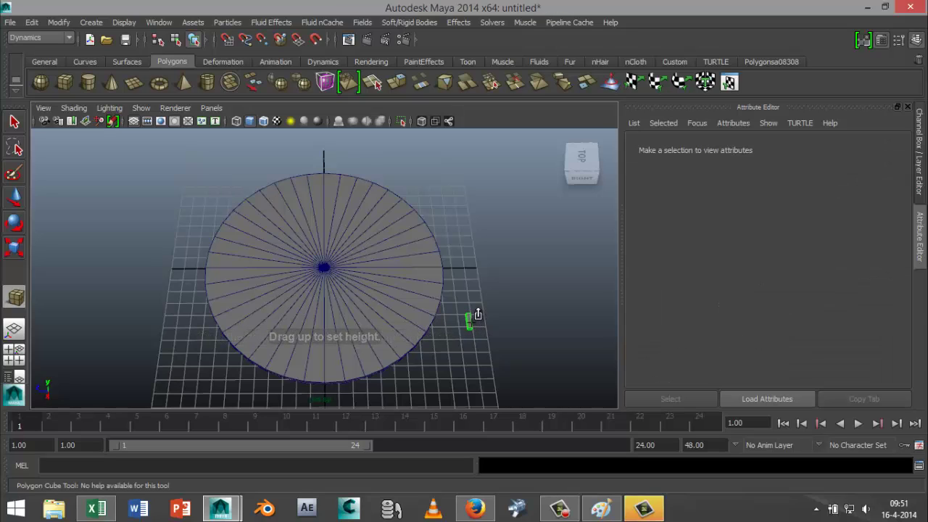
pyautogui.click(472, 317)
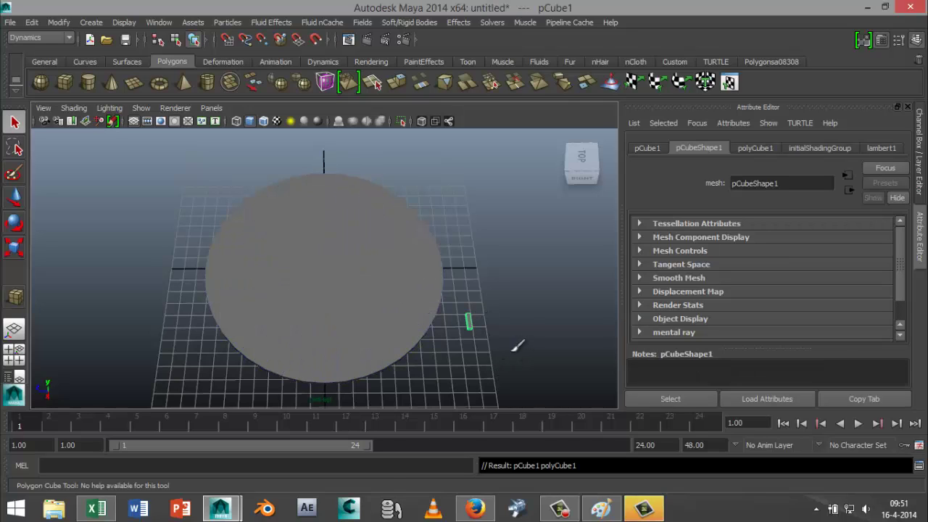
# Move the small cube above the disc to about X 4.62, Y 1.92, Z -0.17
pyautogui.press('w')
pyautogui.click(441, 320)
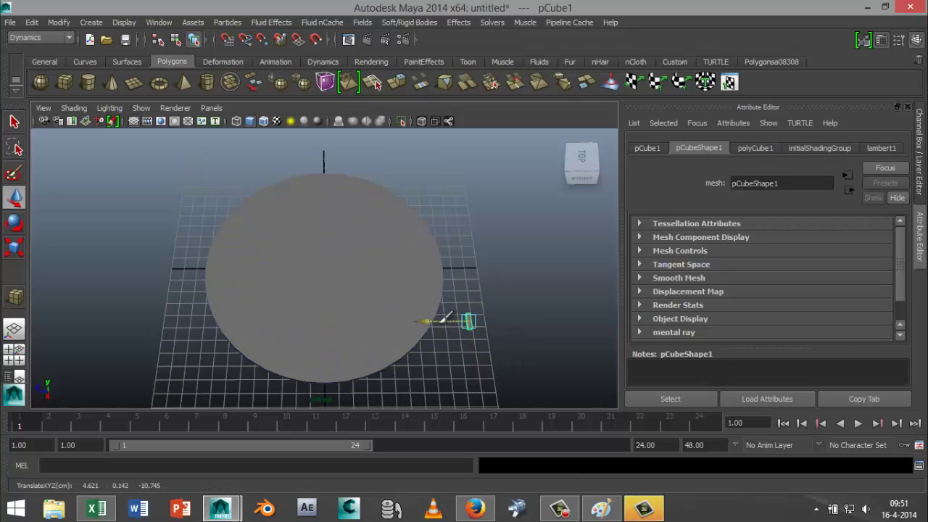
pyautogui.moveTo(441, 319); pyautogui.dragTo(329, 290)
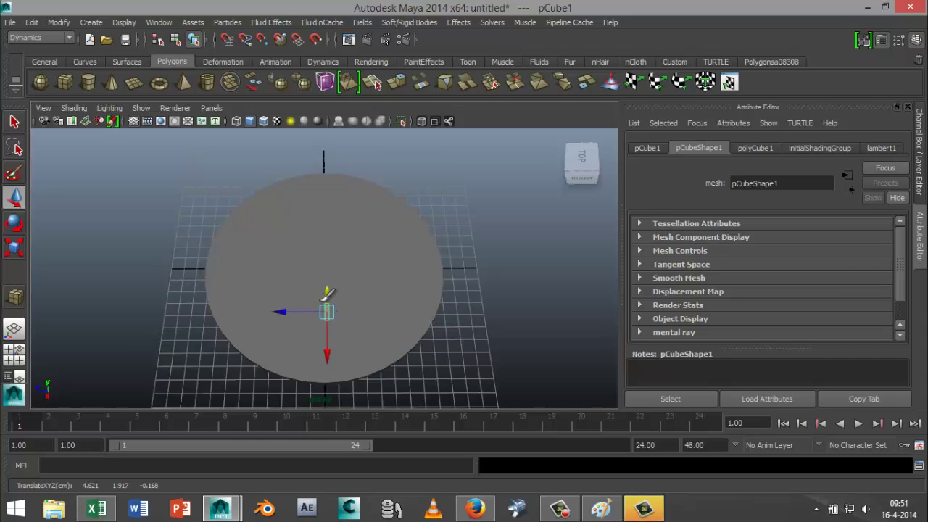
# In the top view, centre the cube on the X axis and move it out to the disc's +X edge
pyautogui.click(20, 355)
pyautogui.press('space')
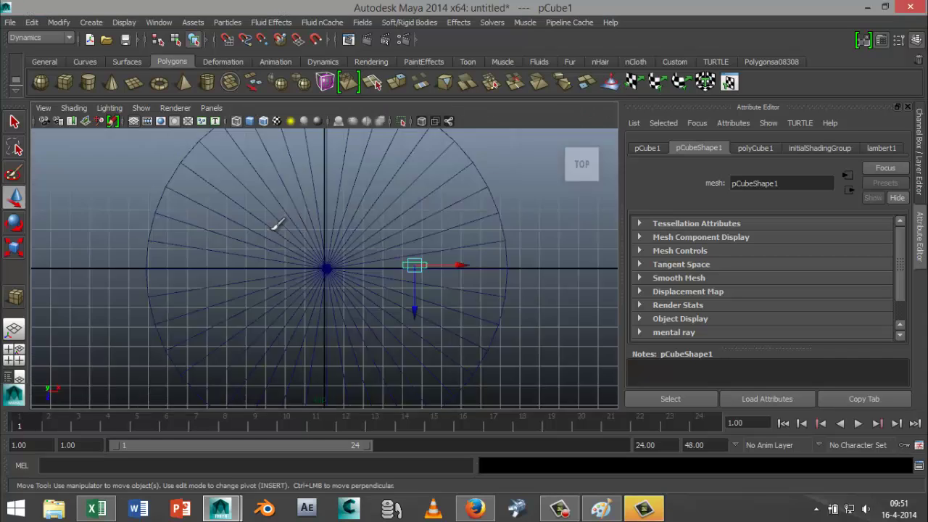
pyautogui.scroll(-5, 412, 305)
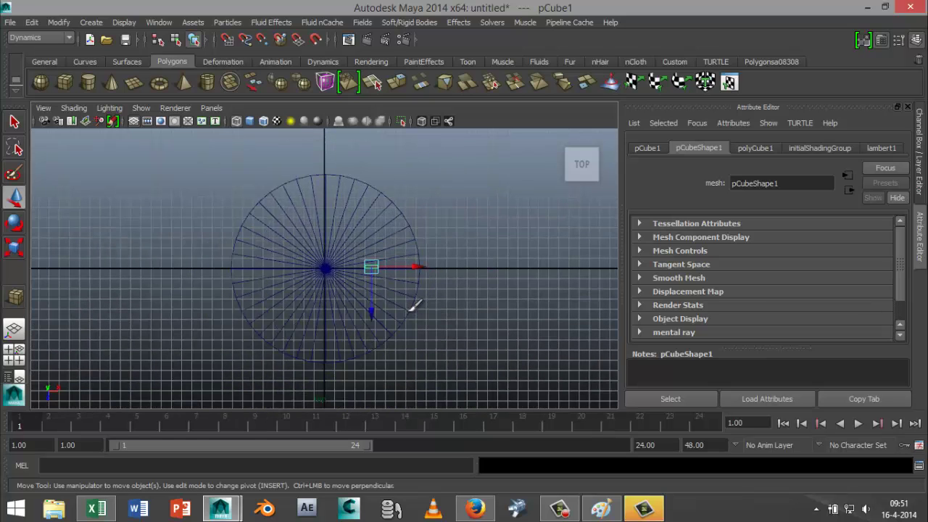
pyautogui.scroll(10, 428, 319)
pyautogui.scroll(-5, 385, 317)
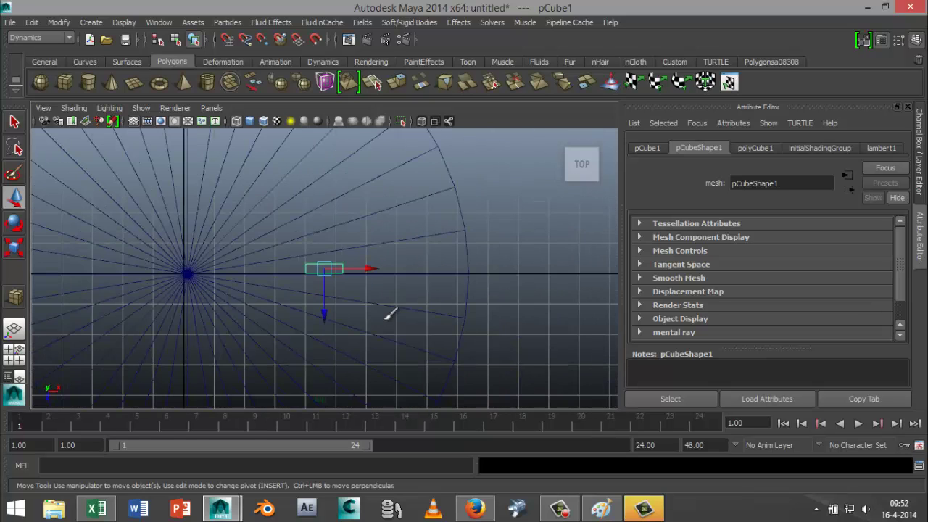
pyautogui.moveTo(326, 309); pyautogui.dragTo(328, 315)
pyautogui.moveTo(369, 272); pyautogui.dragTo(485, 273)
# Duplicate the cube and move the copy along the X axis to the disc's opposite edge, at about X -8.16
pyautogui.scroll(-3, 519, 327)
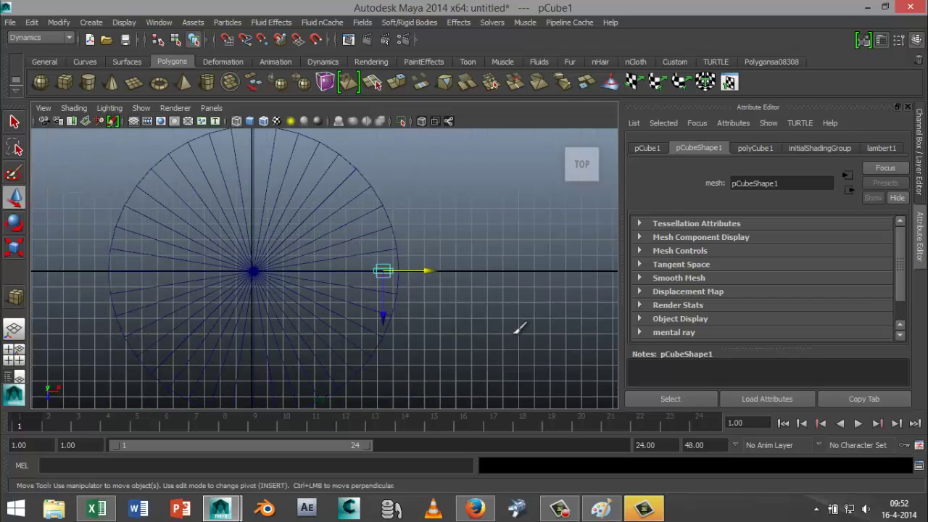
pyautogui.hotkey('ctrl', 'd')
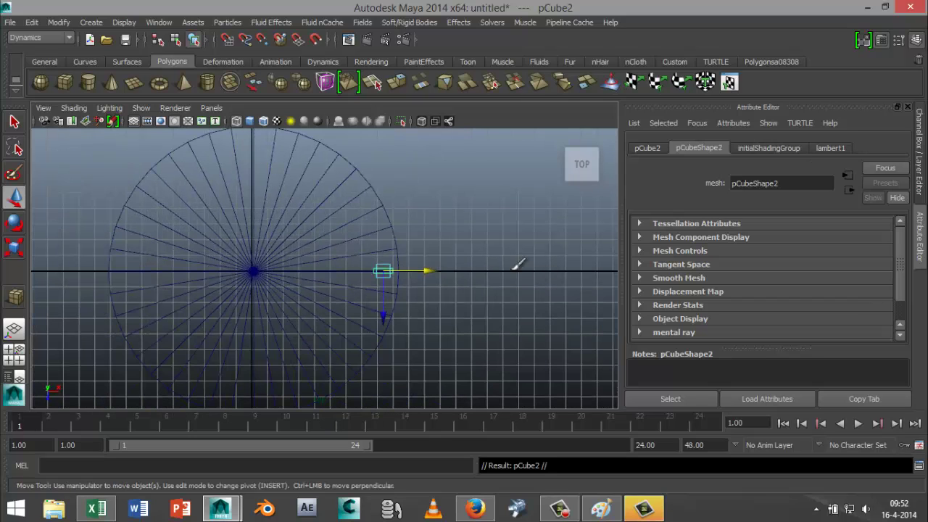
pyautogui.moveTo(428, 270); pyautogui.dragTo(173, 269)
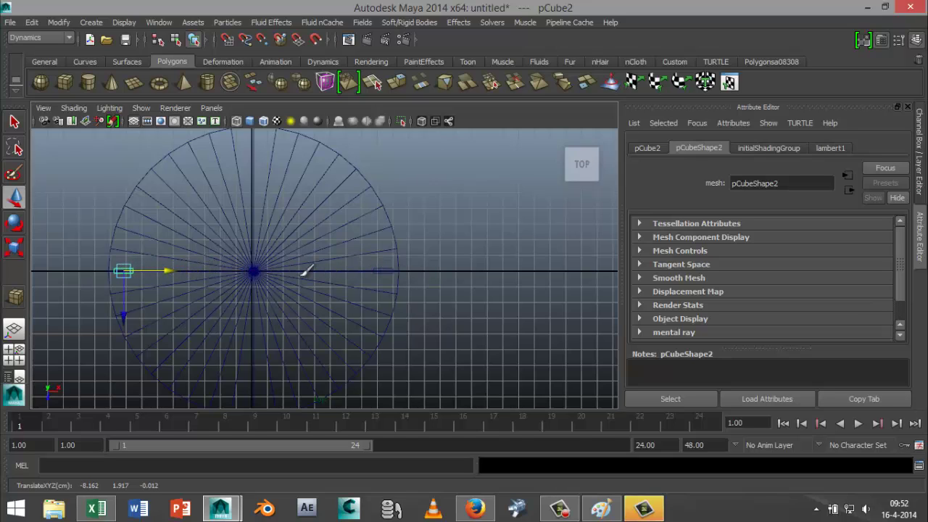
# Duplicate the cube again, rotate the copy a quarter turn, and place it at the disc's -Z edge, about X 0.02, Z -8.37
pyautogui.hotkey('ctrl', 'd')
pyautogui.press('e')
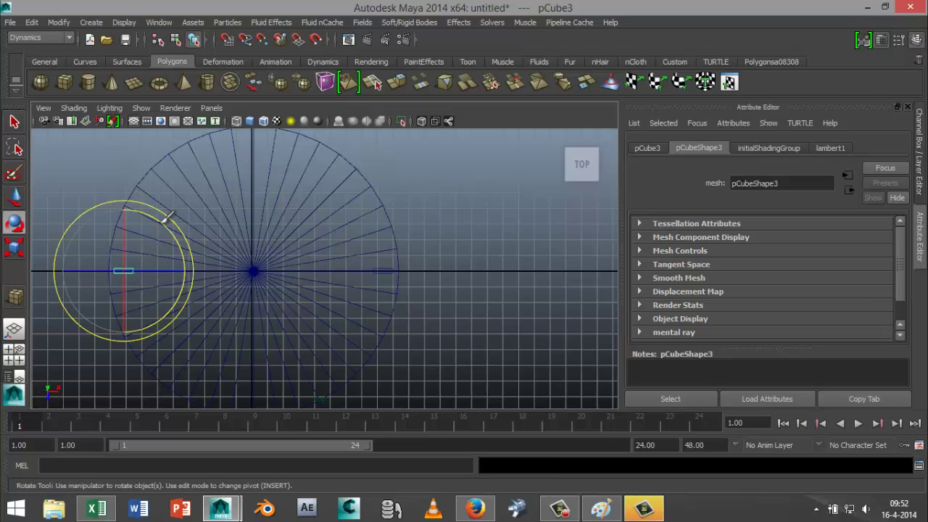
pyautogui.moveTo(165, 215); pyautogui.dragTo(166, 291)
pyautogui.press('w')
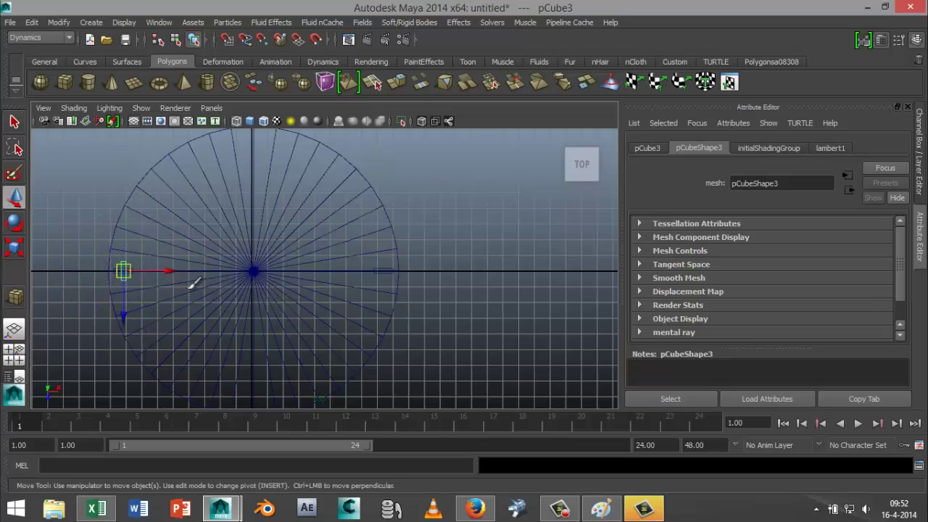
pyautogui.moveTo(168, 270); pyautogui.dragTo(298, 271)
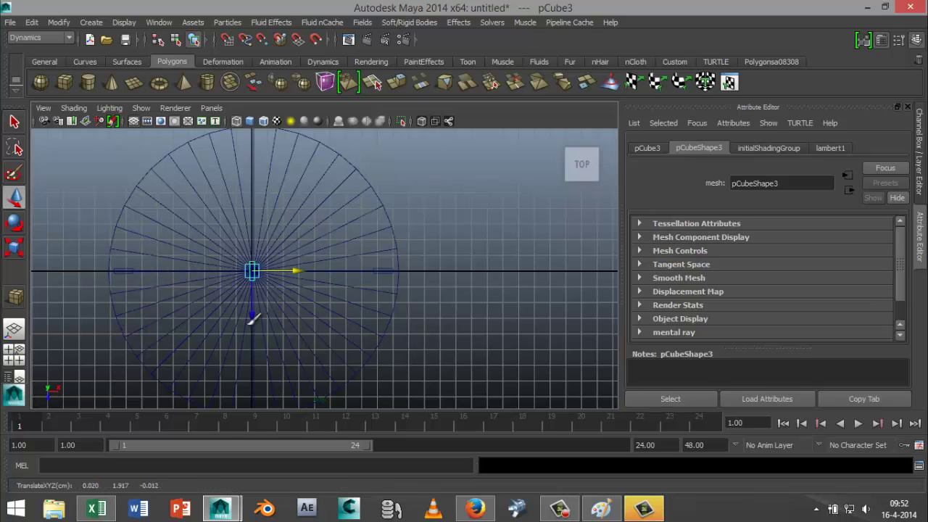
pyautogui.moveTo(251, 316); pyautogui.dragTo(259, 182)
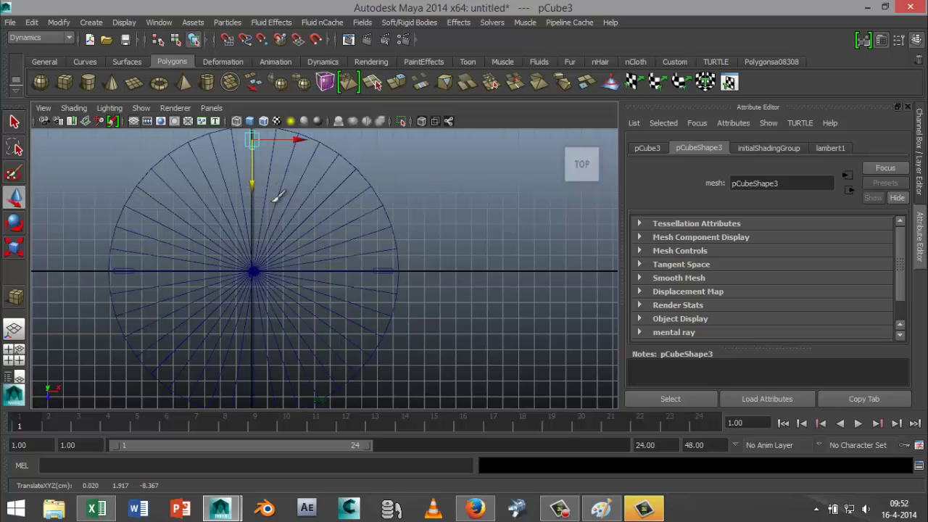
pyautogui.scroll(-2, 283, 201)
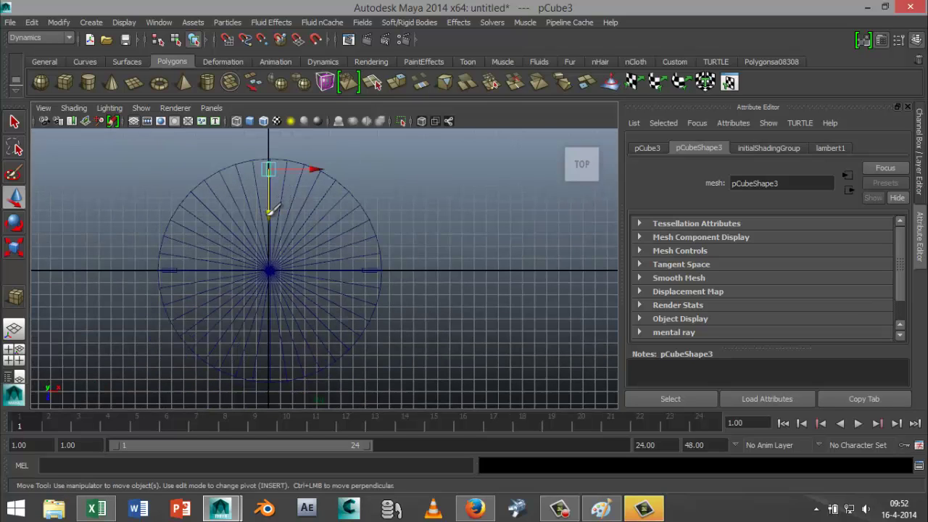
pyautogui.moveTo(269, 209); pyautogui.dragTo(271, 212)
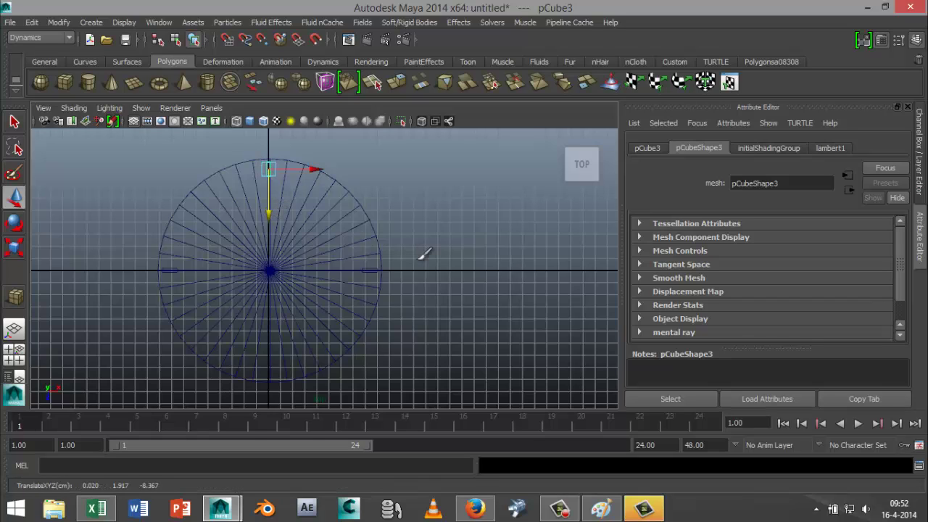
# Duplicate the rotated cube and move the copy along the Z axis to the disc's +Z edge
pyautogui.hotkey('ctrl', 'd')
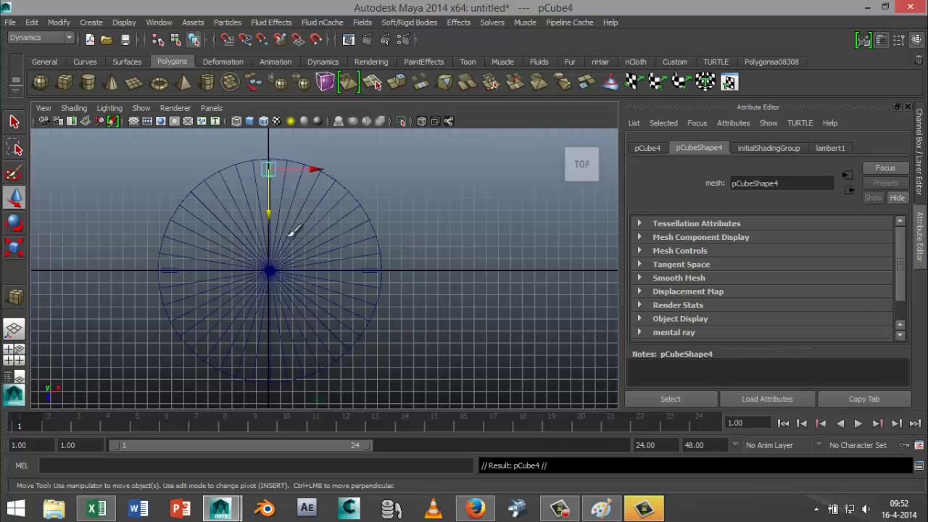
pyautogui.moveTo(273, 211); pyautogui.dragTo(299, 423)
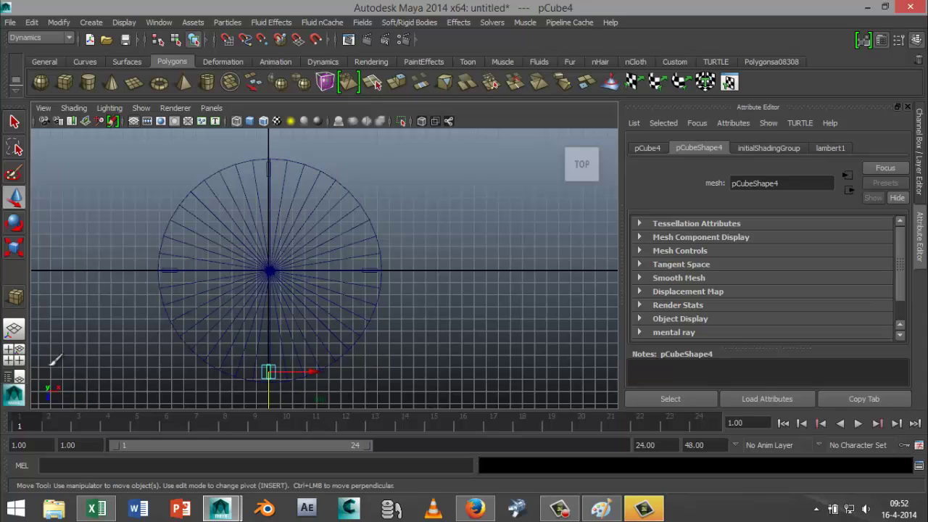
# Select all four small cubes in the perspective view and lower them onto the disc's surface
pyautogui.click(15, 355)
pyautogui.press('space')
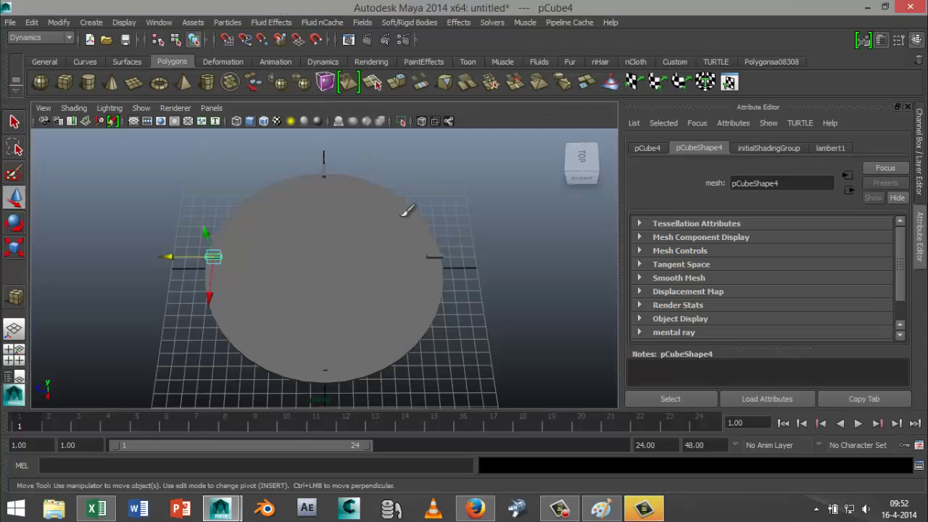
pyautogui.keyDown('alt'); pyautogui.moveTo(454, 319); pyautogui.dragTo(548, 249); pyautogui.keyUp('alt')
pyautogui.moveTo(169, 214); pyautogui.dragTo(489, 244)
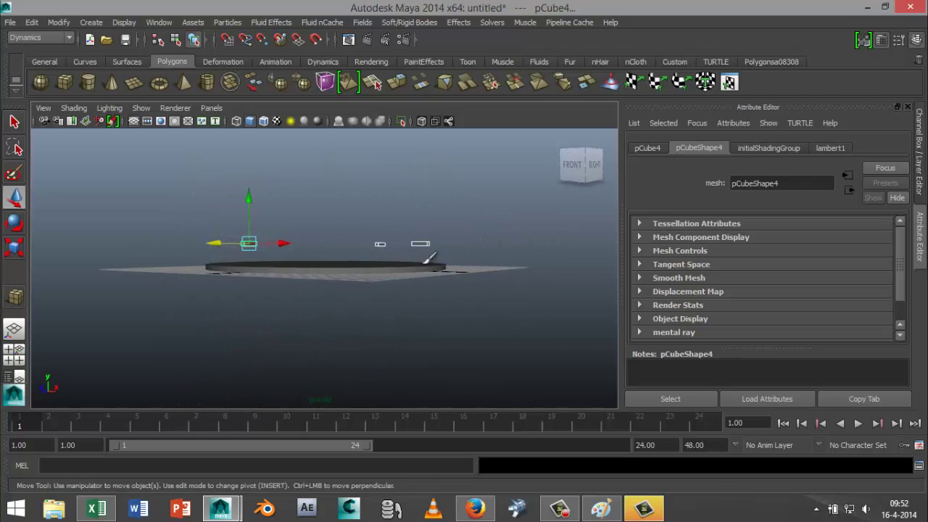
pyautogui.moveTo(251, 196); pyautogui.dragTo(250, 215)
# Assign a new Lambert material to the four selected cubes and set its color to black
pyautogui.keyDown('alt'); pyautogui.moveTo(449, 345); pyautogui.dragTo(465, 369); pyautogui.keyUp('alt')
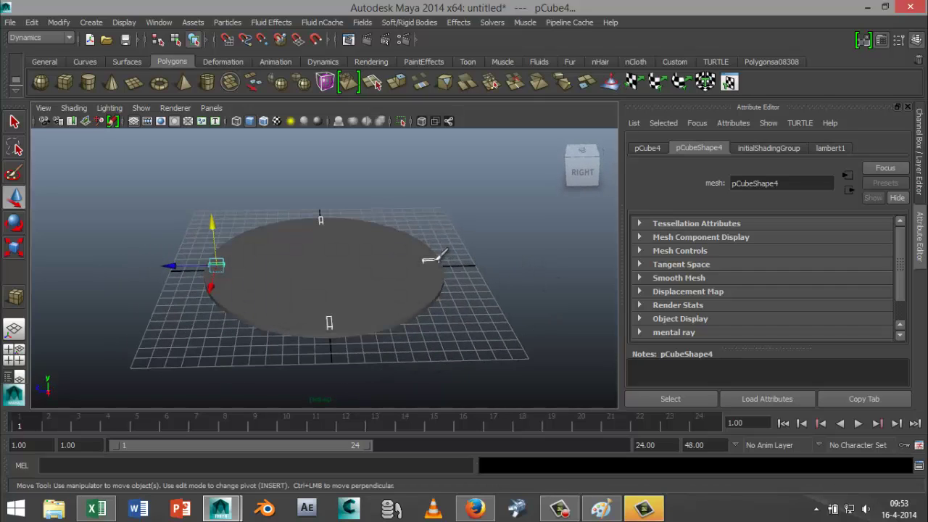
pyautogui.moveTo(433, 258); pyautogui.dragTo(454, 412, button='right')
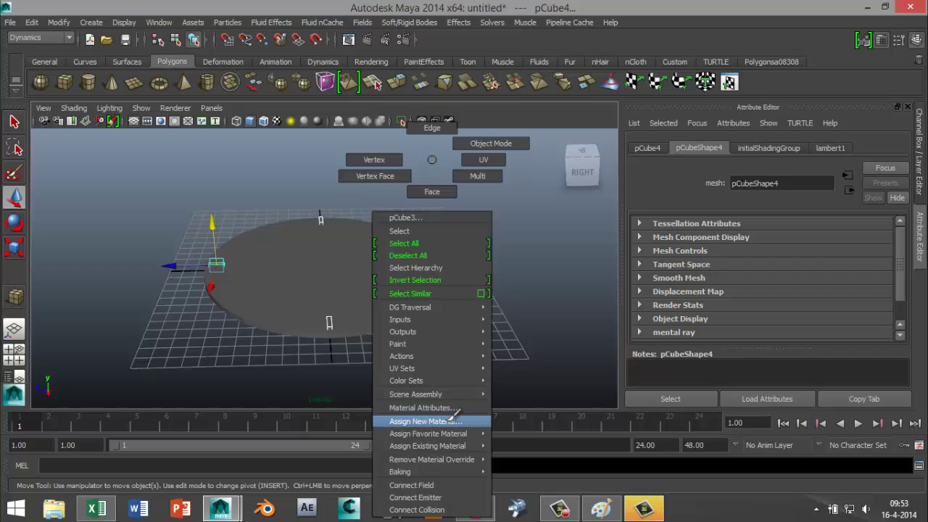
pyautogui.moveTo(455, 416); pyautogui.dragTo(454, 419, button='right')
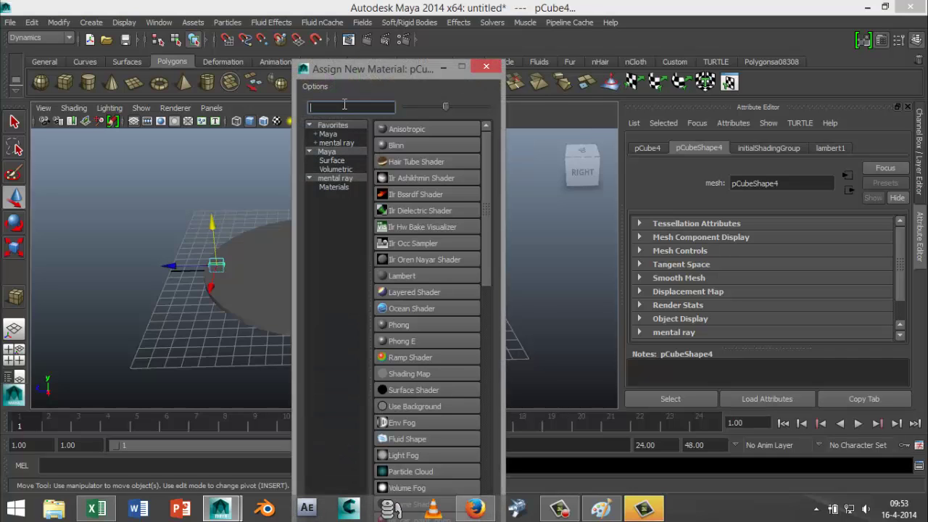
pyautogui.write('la')
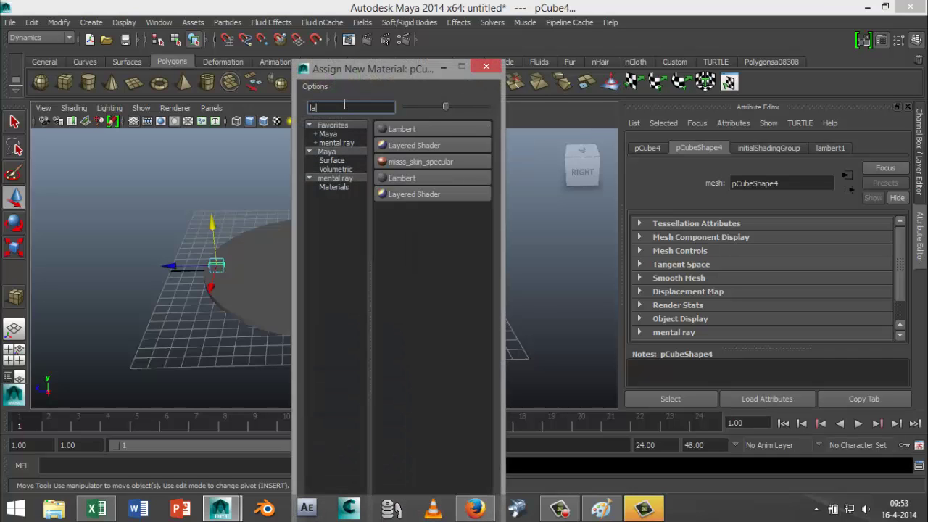
pyautogui.click(427, 128)
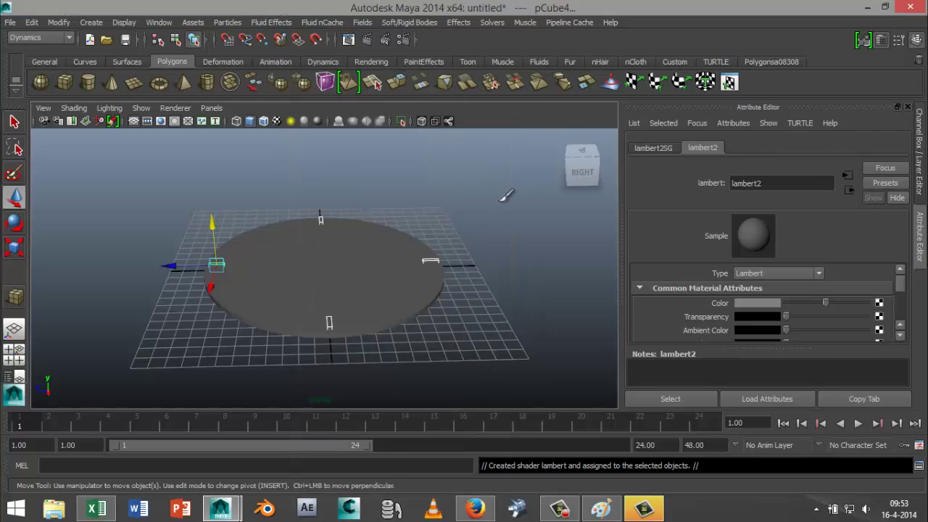
pyautogui.click(751, 304)
pyautogui.click(781, 277)
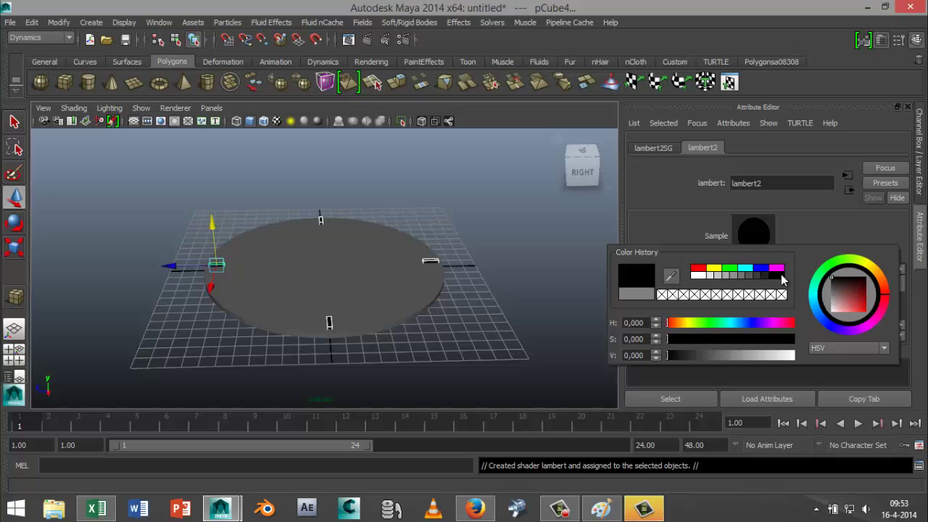
# Assign a new Lambert material to the round disc and set its color to white
pyautogui.click(528, 271)
pyautogui.click(381, 270)
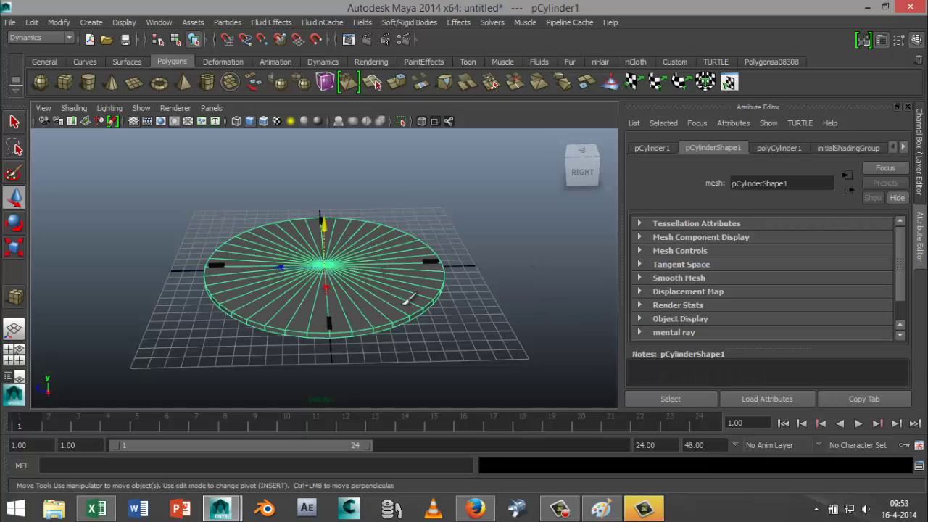
pyautogui.rightClick(384, 270)
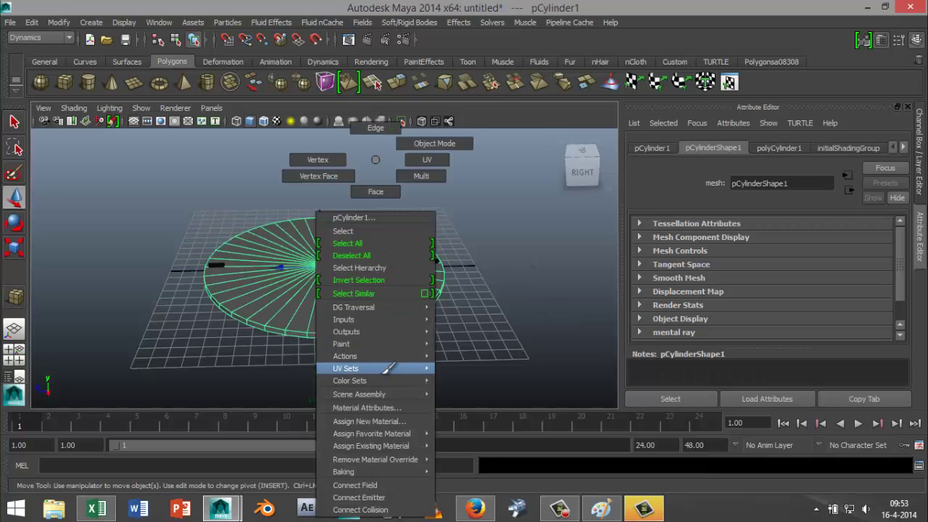
pyautogui.click(399, 422)
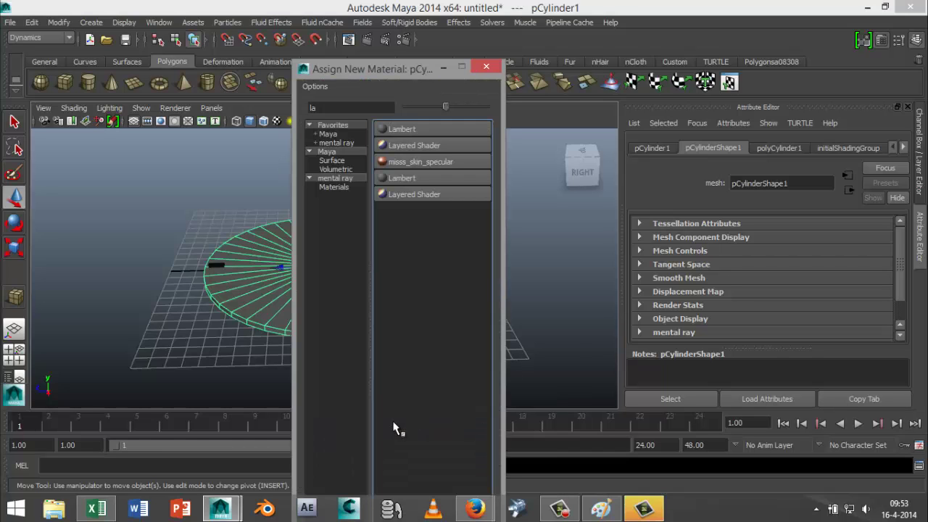
pyautogui.click(418, 129)
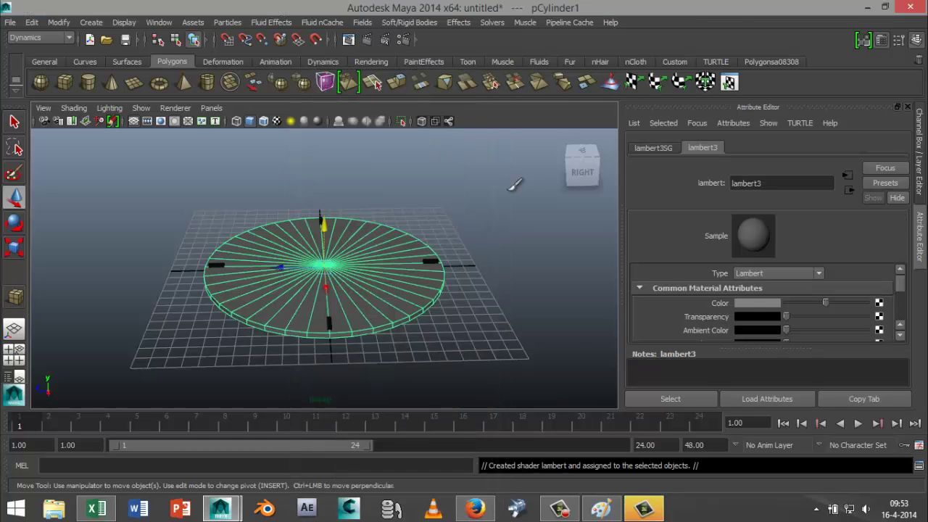
pyautogui.click(750, 303)
pyautogui.moveTo(732, 338); pyautogui.dragTo(795, 338)
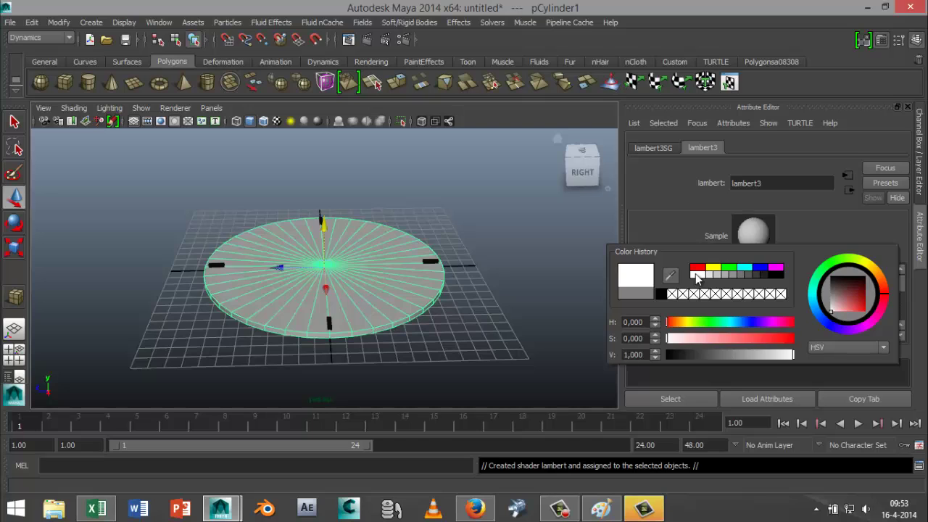
pyautogui.click(540, 285)
# Create a long, thin polygon cube beside the disc on its -Z side as a clock hand, with a slight height
pyautogui.keyDown('alt'); pyautogui.moveTo(525, 222); pyautogui.dragTo(522, 259); pyautogui.keyUp('alt')
pyautogui.scroll(-3, 520, 277)
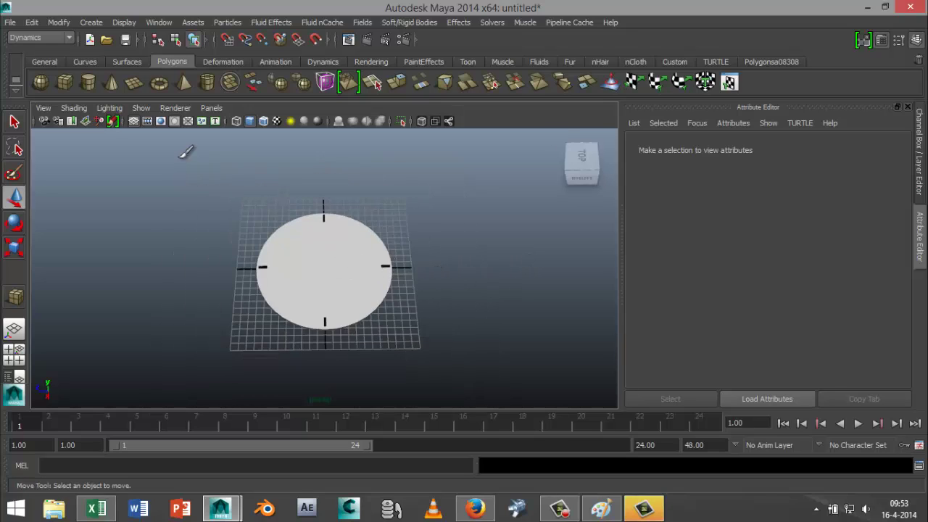
pyautogui.click(65, 84)
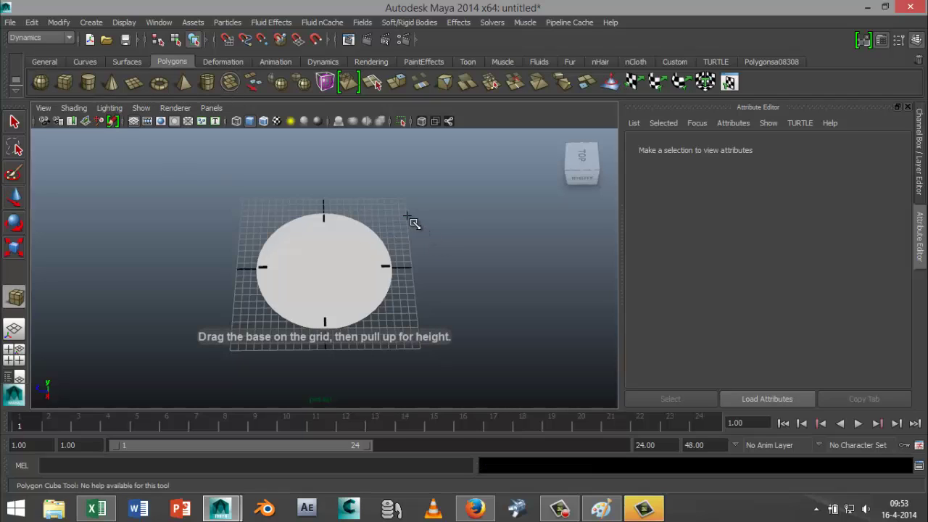
pyautogui.moveTo(407, 217); pyautogui.dragTo(424, 274)
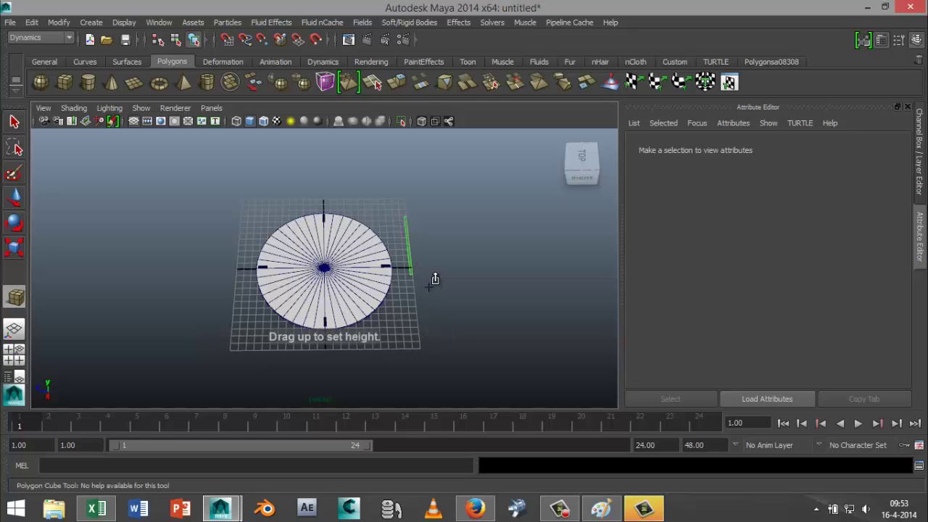
pyautogui.scroll(5, 435, 279)
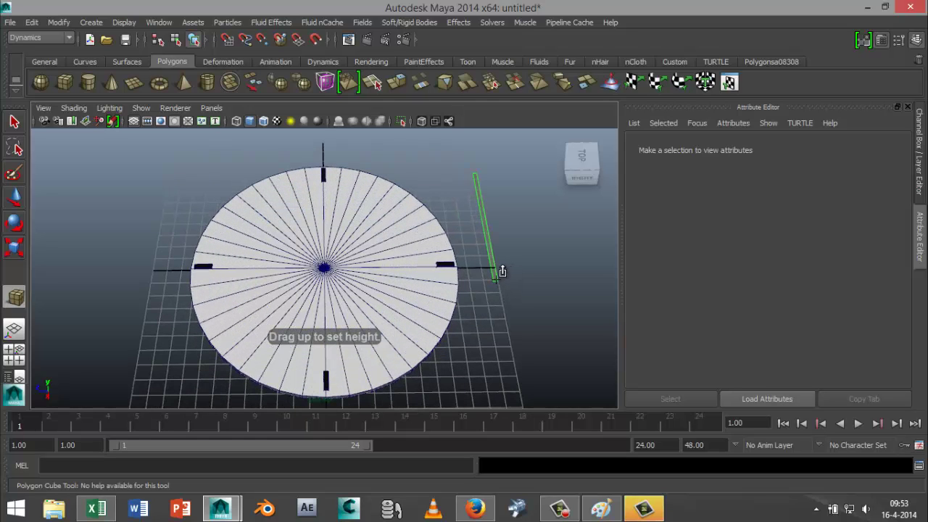
pyautogui.moveTo(497, 269); pyautogui.dragTo(524, 230)
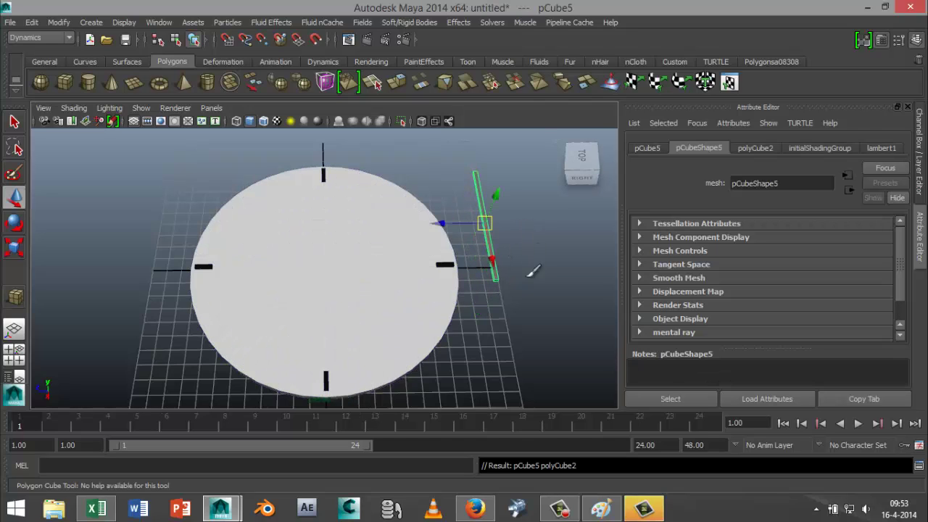
# Move the thin bar over the disc to about Z -1.7 and raise it above the surface to about Y 1.67
pyautogui.moveTo(438, 227)
pyautogui.mouseDown()
pyautogui.moveTo(441, 213)
pyautogui.moveTo(448, 217)
pyautogui.mouseUp()
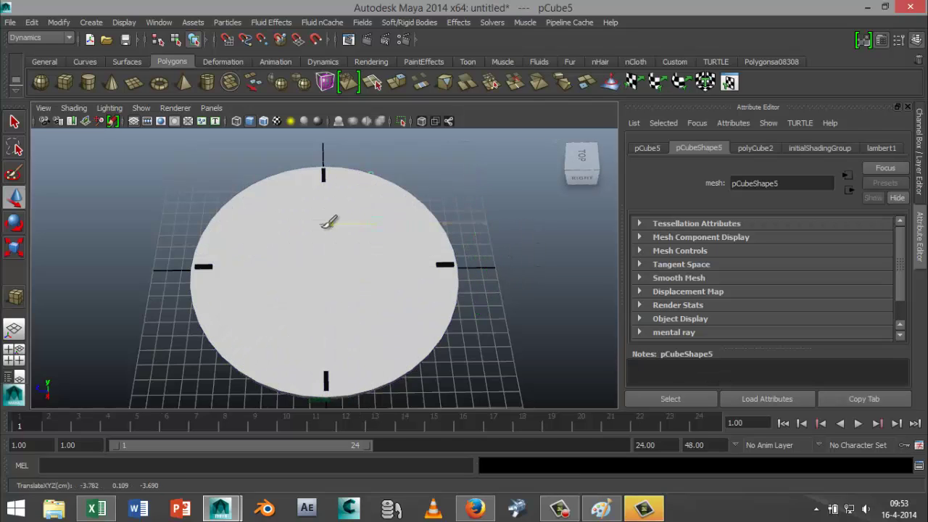
pyautogui.click(325, 222)
pyautogui.moveTo(352, 191); pyautogui.dragTo(355, 175)
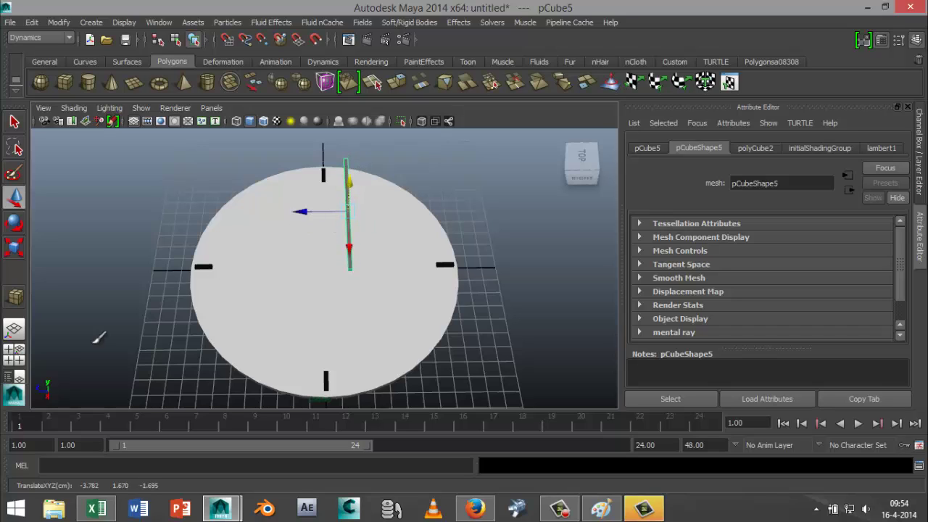
# In the top view, align the bar with the disc's center line at about X -3.86, Z -0.01, its inner end just past the center
pyautogui.click(17, 362)
pyautogui.press('space')
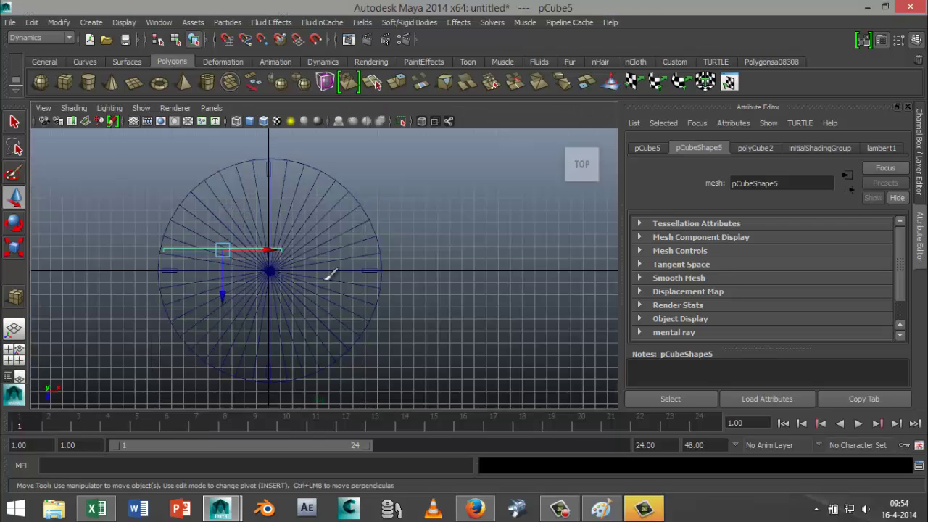
pyautogui.scroll(-2, 331, 274)
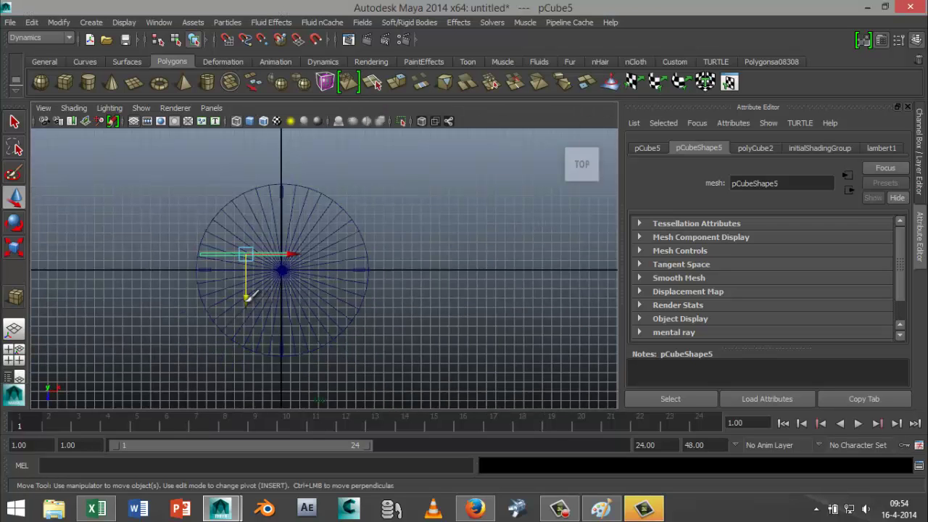
pyautogui.moveTo(249, 293); pyautogui.dragTo(248, 308)
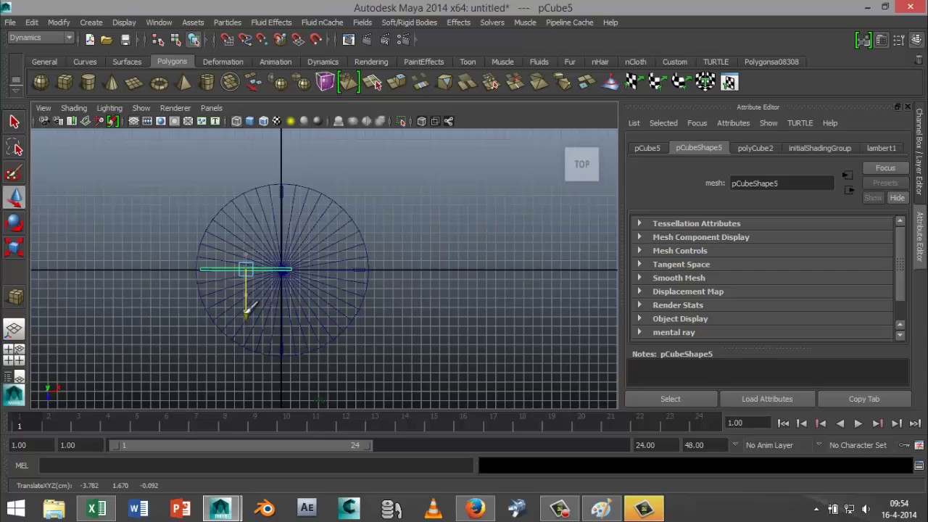
pyautogui.scroll(4, 268, 303)
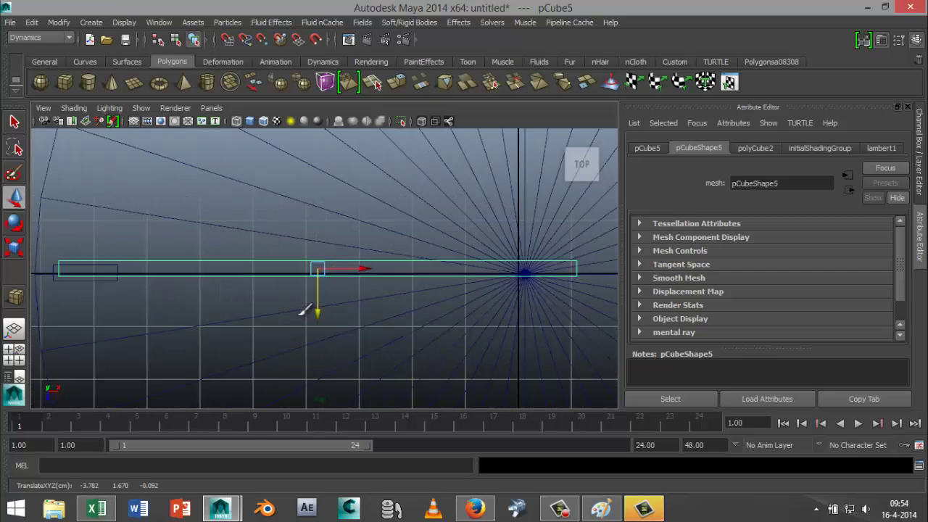
pyautogui.scroll(-1, 341, 305)
pyautogui.scroll(1, 342, 303)
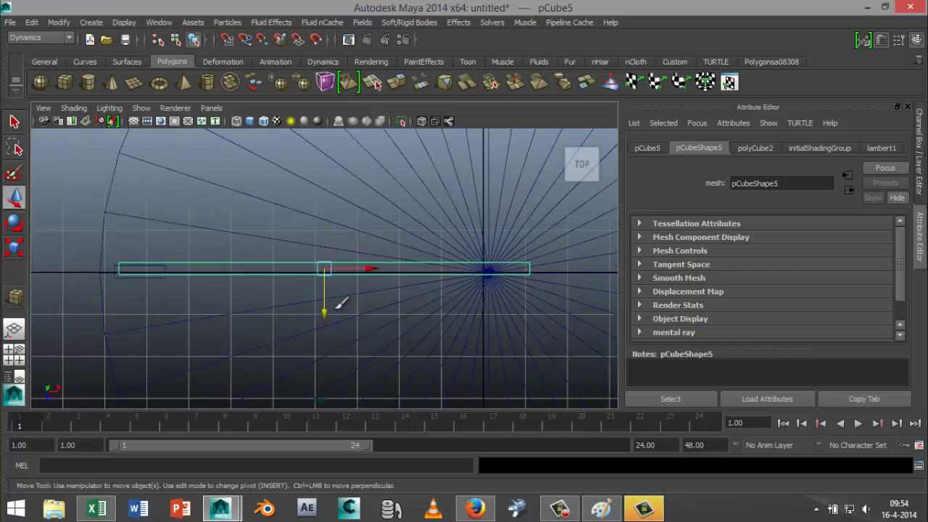
pyautogui.moveTo(327, 304); pyautogui.dragTo(328, 308)
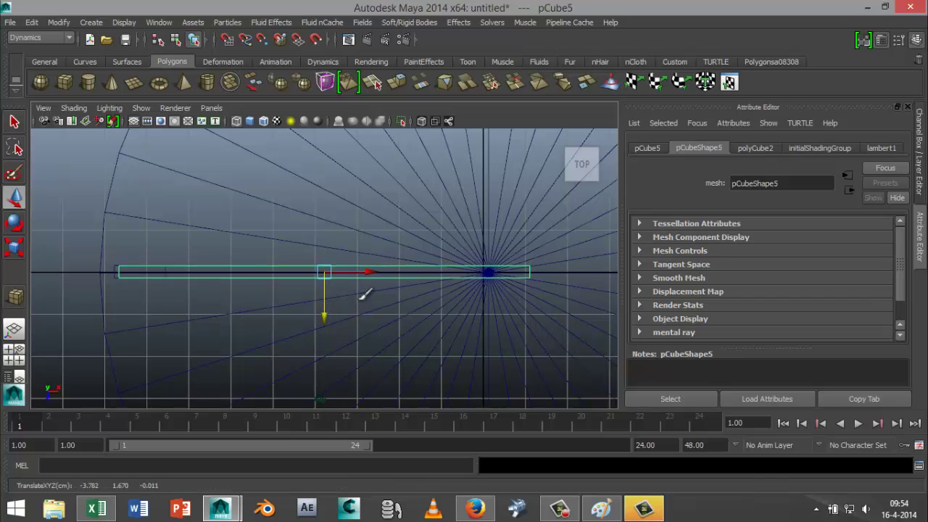
pyautogui.moveTo(370, 269); pyautogui.dragTo(373, 270)
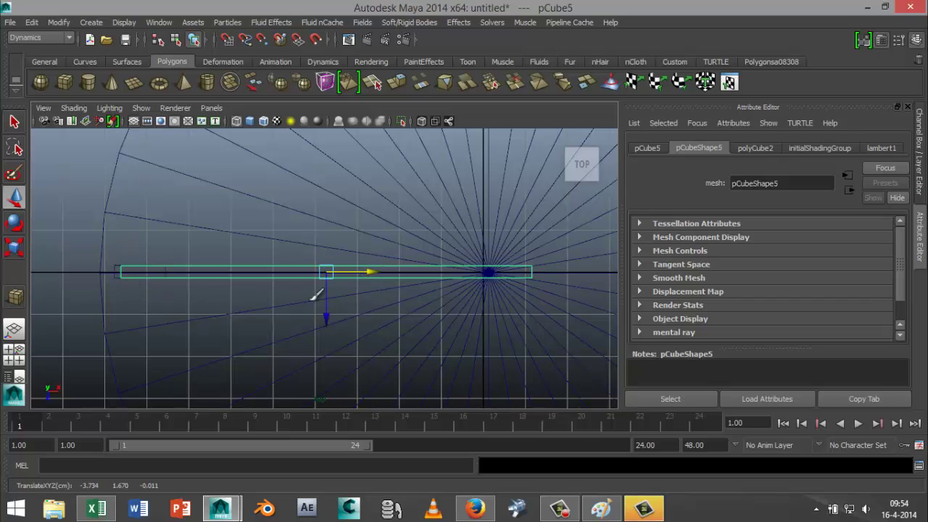
pyautogui.moveTo(371, 271); pyautogui.dragTo(368, 270)
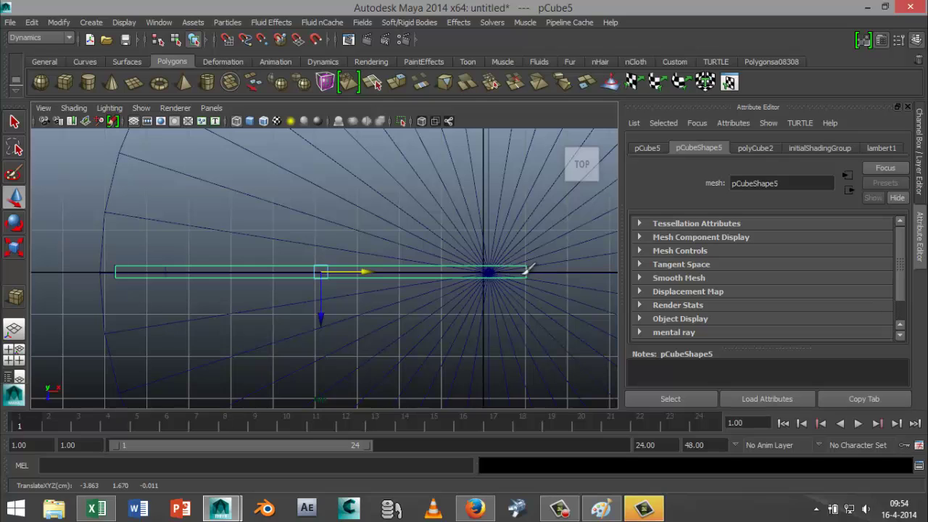
# In the side view, lower the bar to just above the disc's surface, at about Y 0.84
pyautogui.scroll(-6, 430, 301)
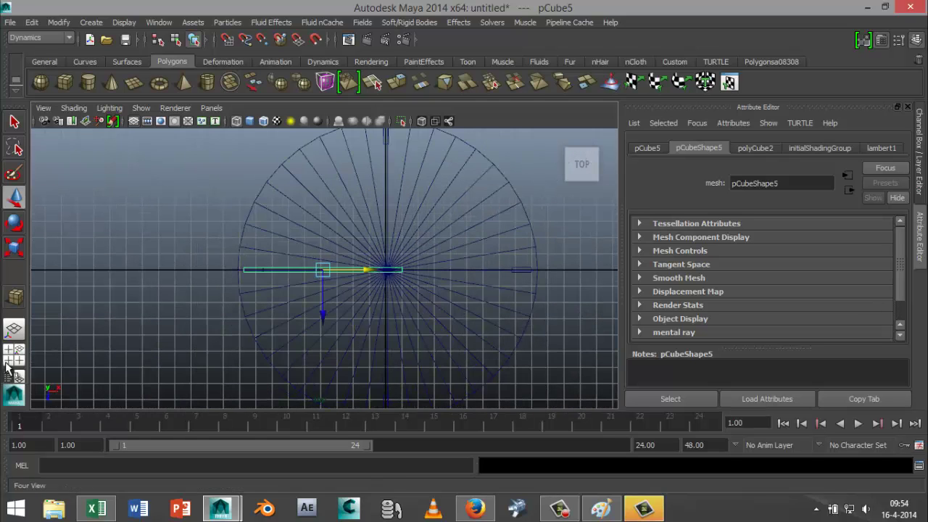
pyautogui.click(13, 354)
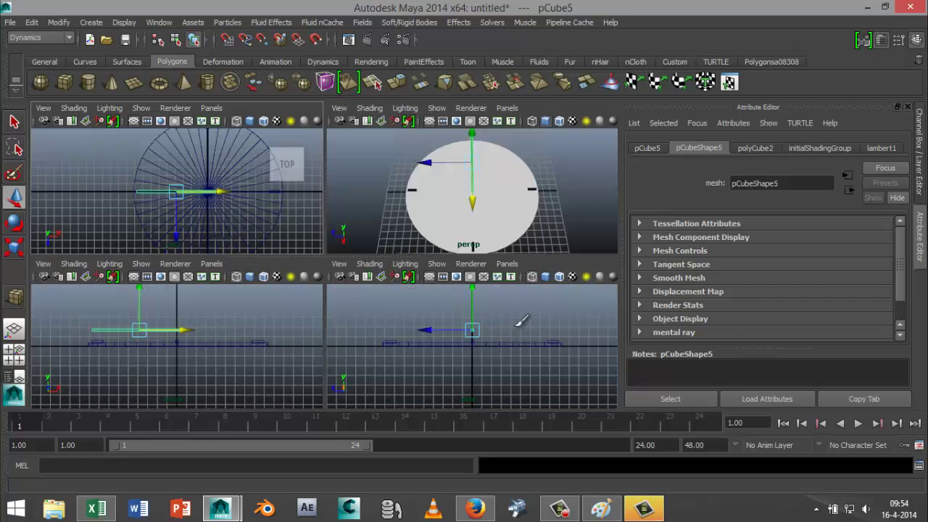
pyautogui.press('space')
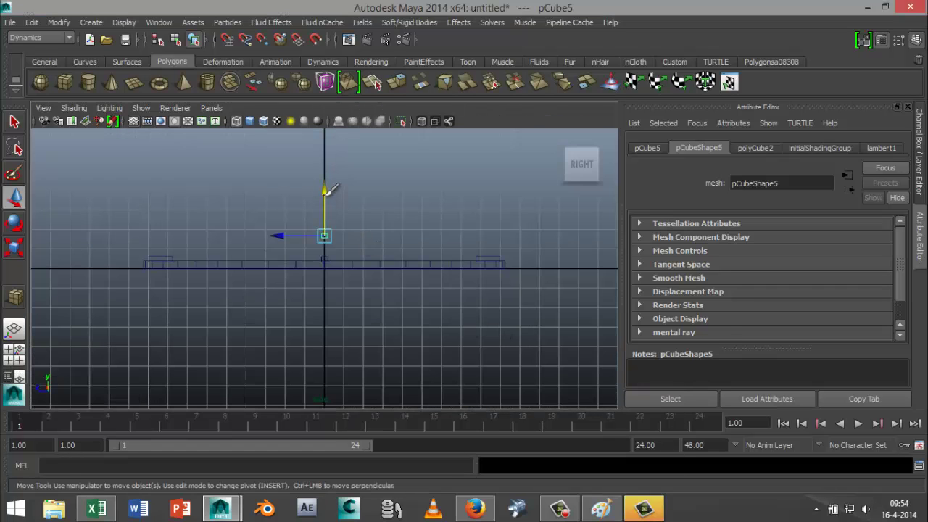
pyautogui.moveTo(328, 189); pyautogui.dragTo(335, 207)
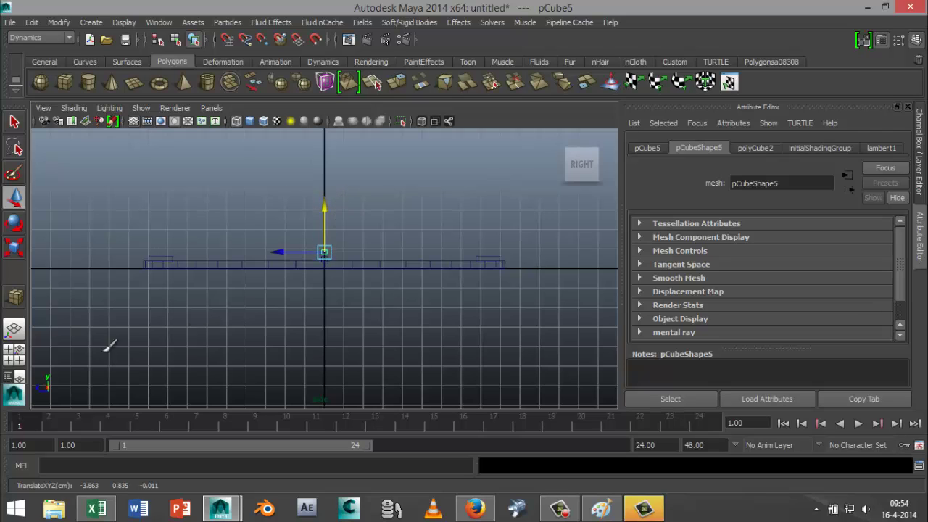
# Assign a new Lambert material to the clock hand in the perspective view and set its color to black
pyautogui.click(13, 360)
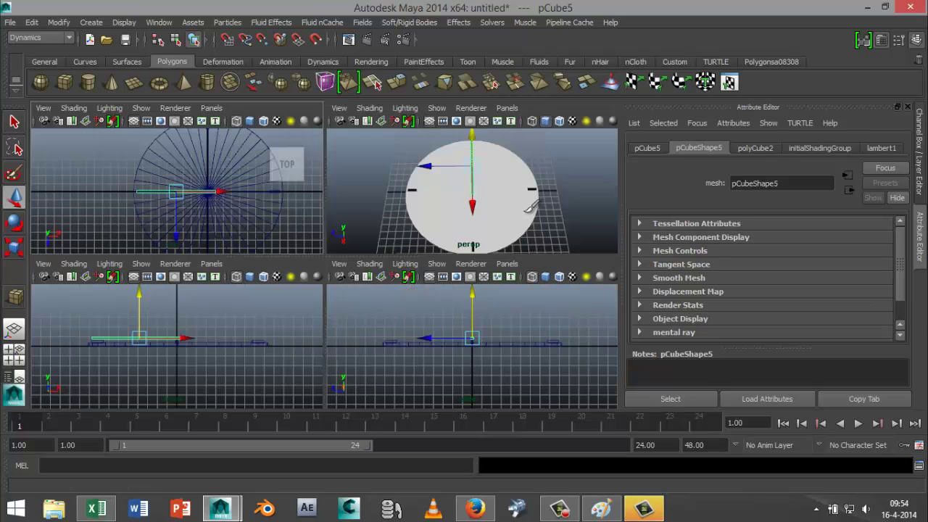
pyautogui.press('space')
pyautogui.keyDown('alt'); pyautogui.moveTo(476, 317); pyautogui.dragTo(474, 292); pyautogui.keyUp('alt')
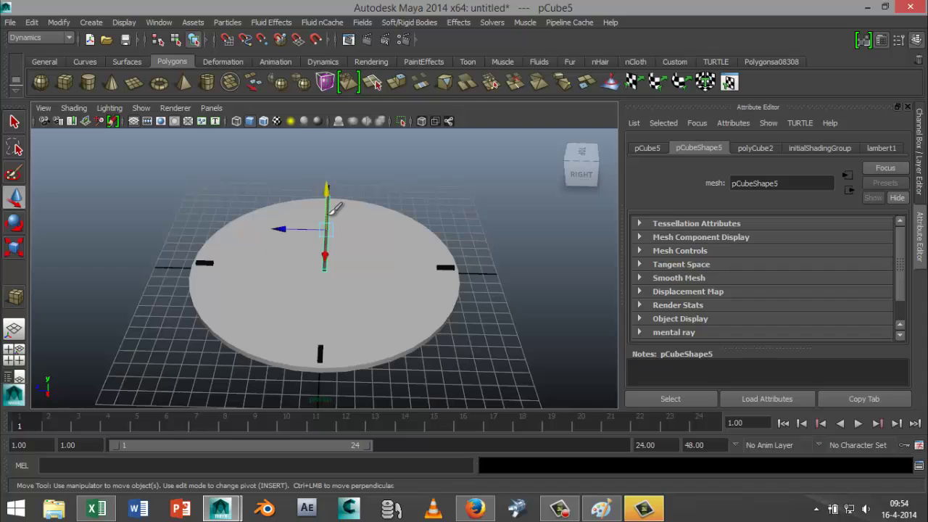
pyautogui.moveTo(335, 209); pyautogui.dragTo(355, 418, button='right')
pyautogui.click(415, 138)
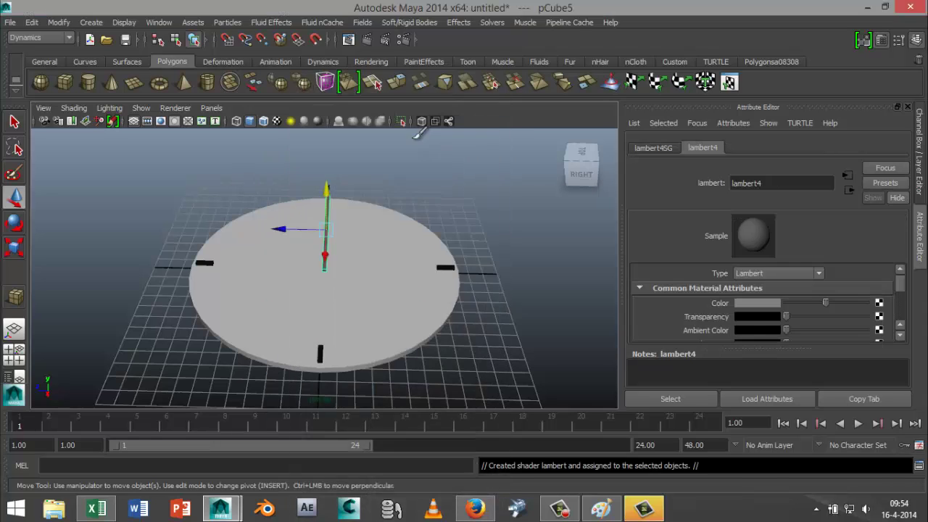
pyautogui.click(761, 304)
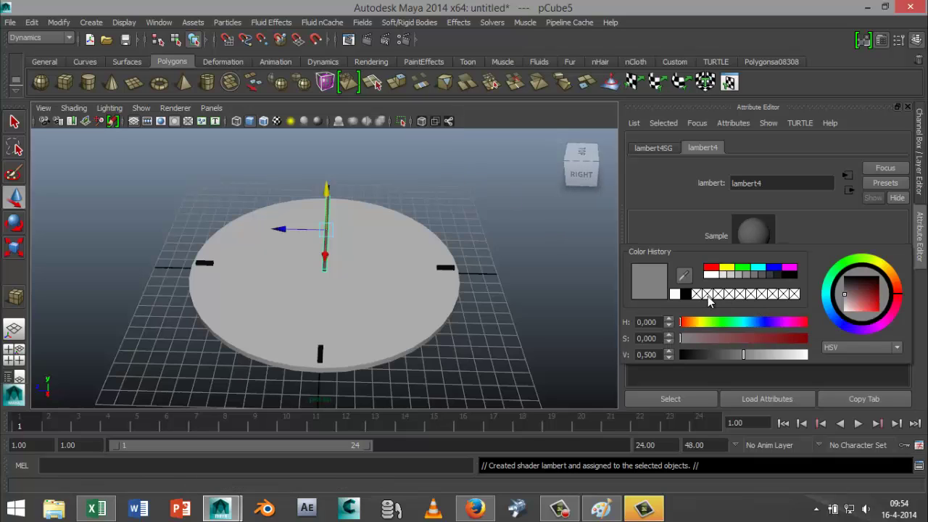
pyautogui.click(687, 296)
pyautogui.click(504, 317)
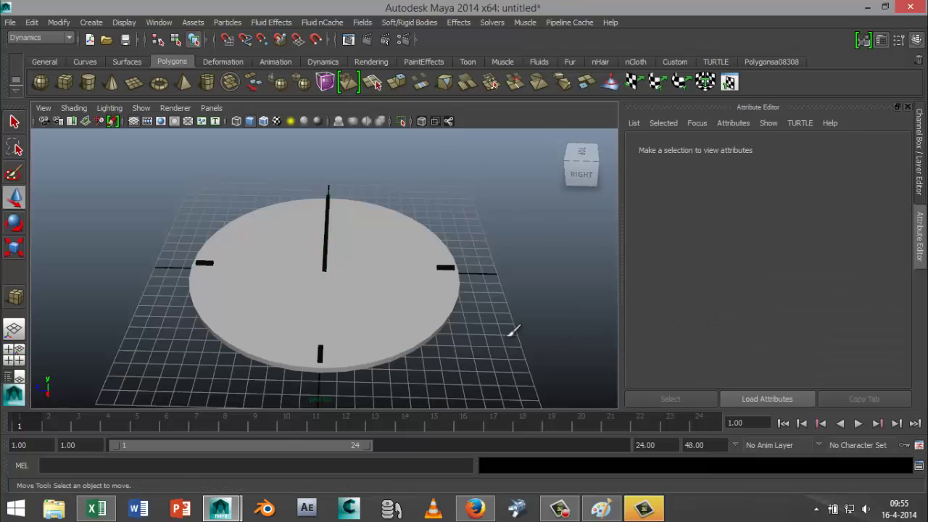
# Select the clock hand and set both the playback end time and the animation end time to 100
pyautogui.keyDown('alt'); pyautogui.moveTo(514, 271); pyautogui.dragTo(517, 305); pyautogui.keyUp('alt')
pyautogui.scroll(2, 519, 306)
pyautogui.scroll(-2, 519, 305)
pyautogui.keyDown('alt'); pyautogui.moveTo(517, 305); pyautogui.dragTo(517, 299); pyautogui.keyUp('alt')
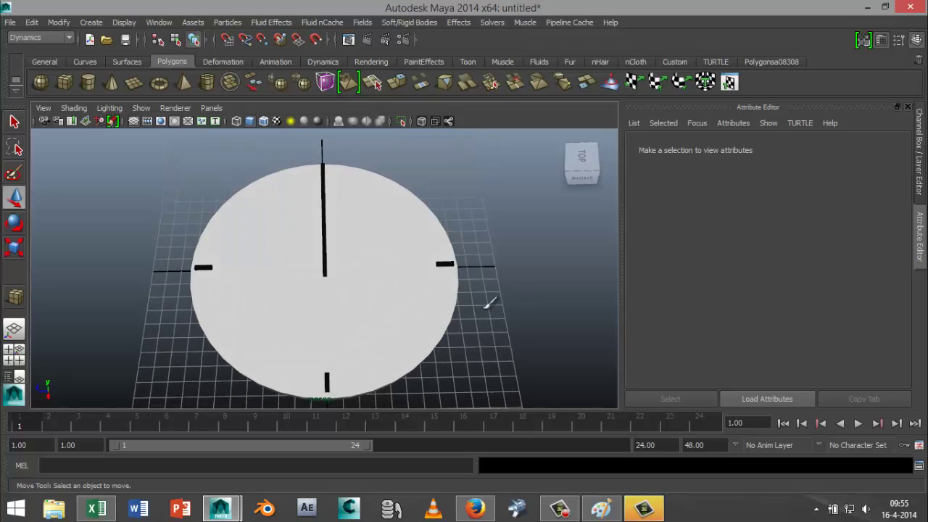
pyautogui.click(325, 230)
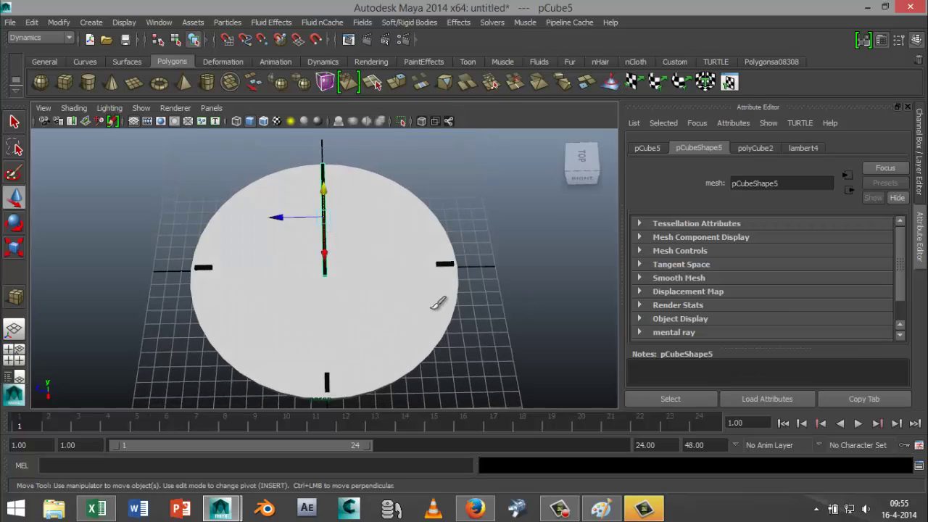
pyautogui.keyDown('alt'); pyautogui.moveTo(474, 311); pyautogui.dragTo(464, 313); pyautogui.keyUp('alt')
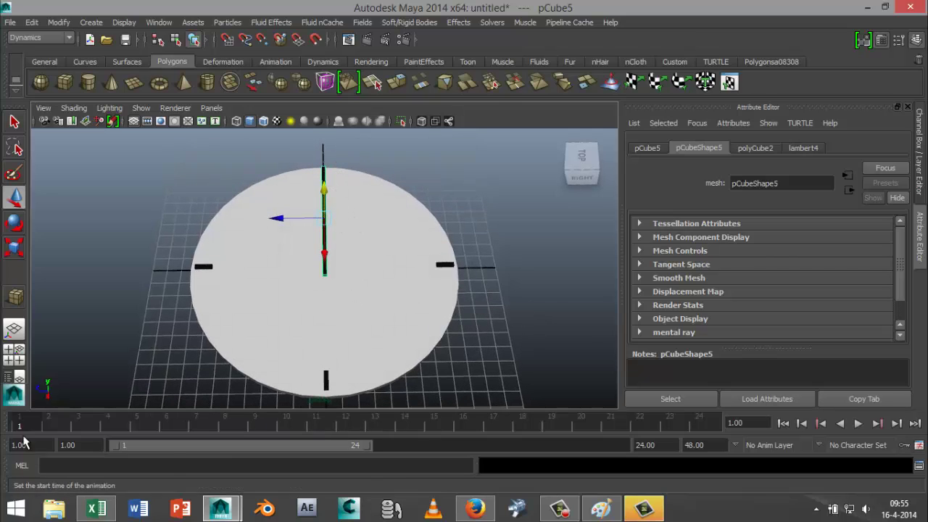
pyautogui.click(665, 448)
pyautogui.doubleClick(666, 447)
pyautogui.write('1')
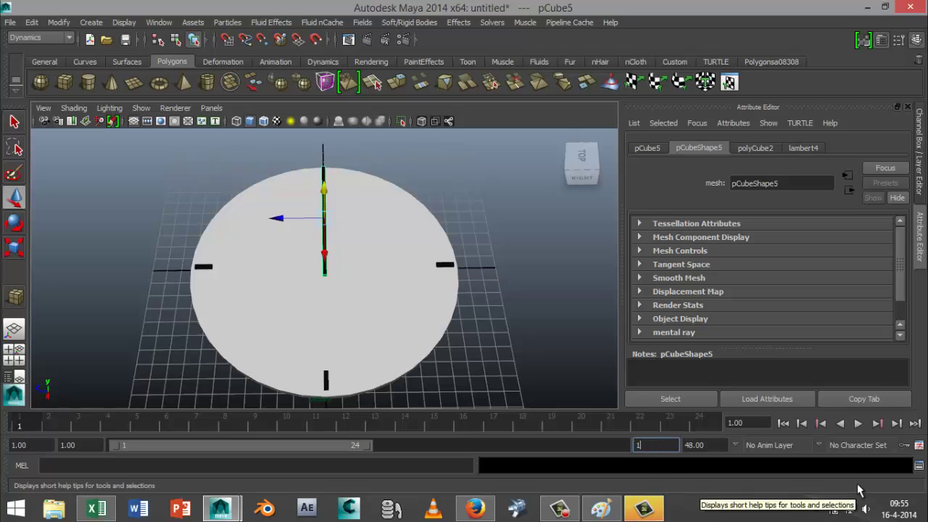
pyautogui.write('00')
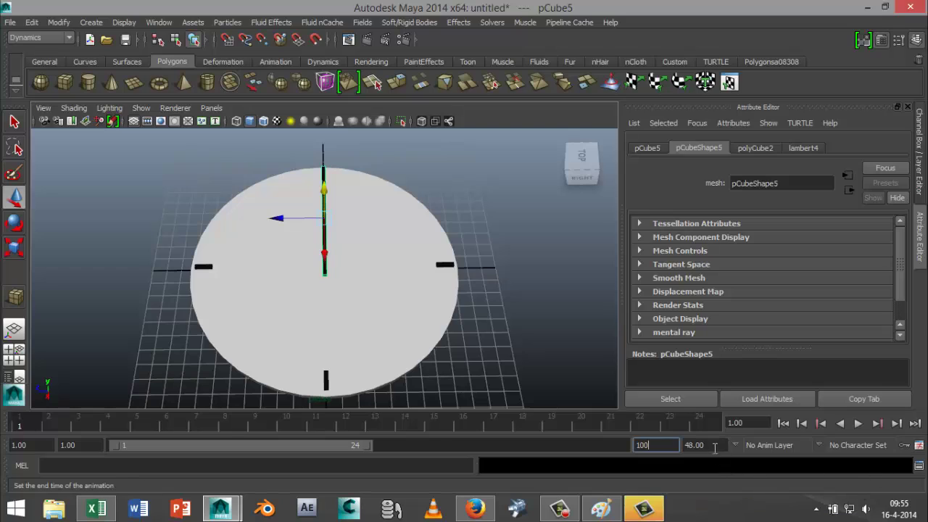
pyautogui.press('Return')
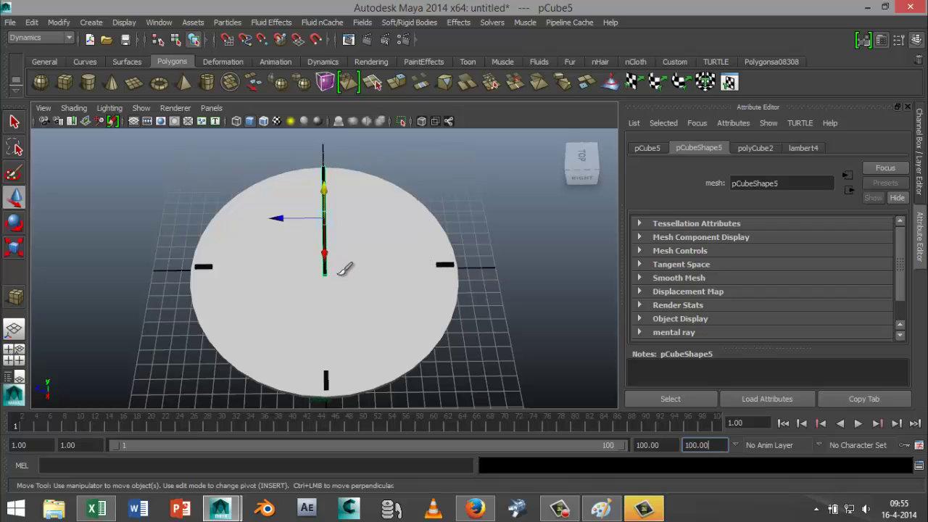
# In the top view, move the clock hand's pivot onto the disc's center where the radial edges meet, at about X 0.14
pyautogui.click(16, 353)
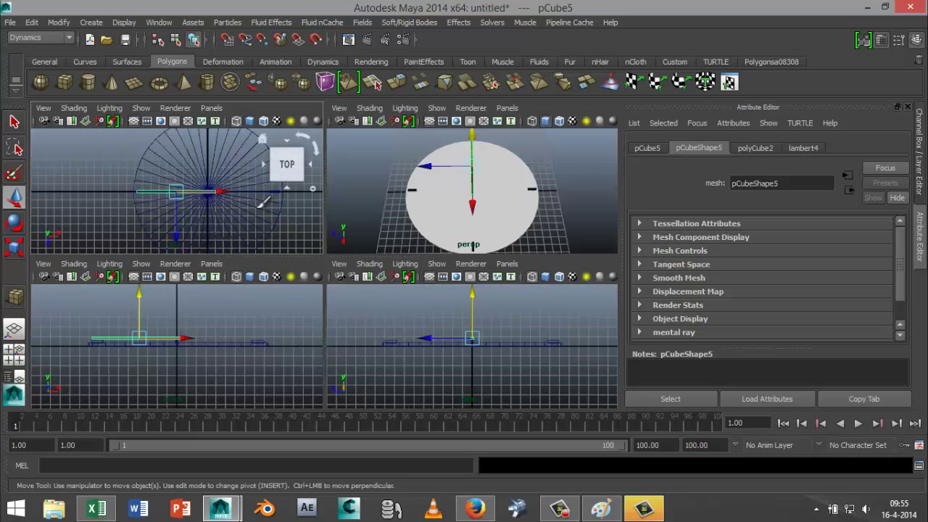
pyautogui.press('space')
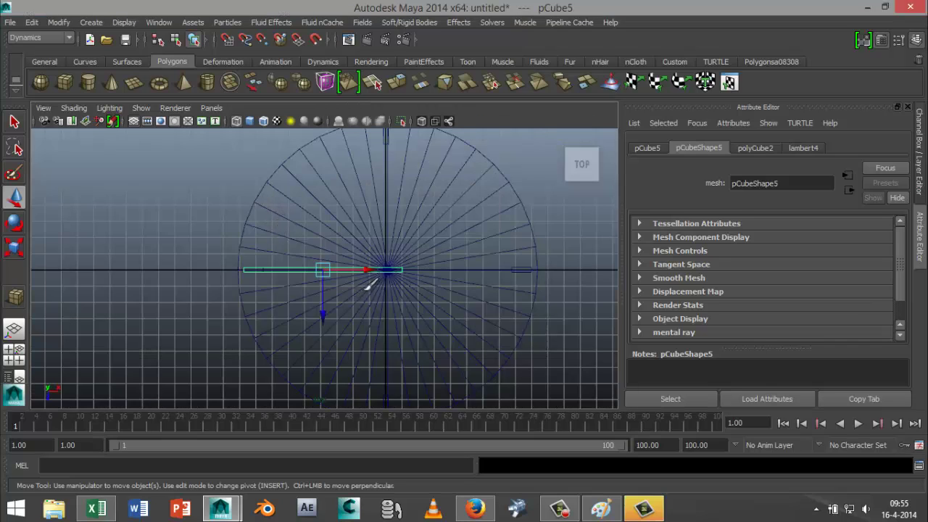
pyautogui.press('Insert')
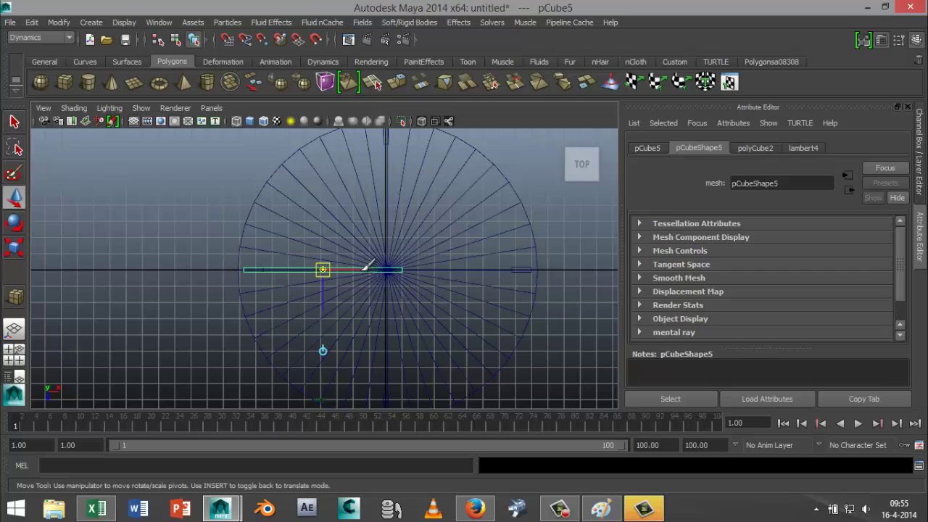
pyautogui.moveTo(364, 268); pyautogui.dragTo(432, 274)
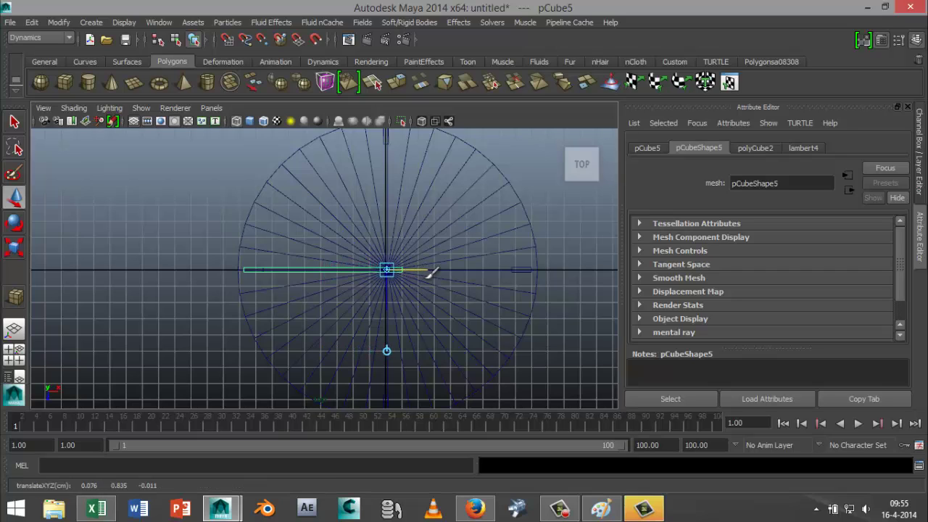
pyautogui.scroll(6, 433, 271)
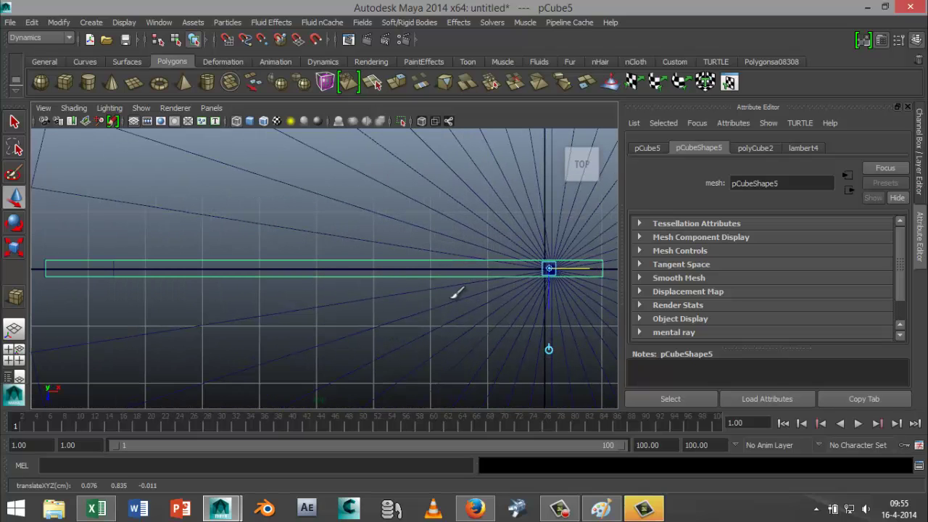
pyautogui.keyDown('alt'); pyautogui.moveTo(459, 292); pyautogui.dragTo(255, 297, button='middle'); pyautogui.keyUp('alt')
pyautogui.scroll(5, 411, 328)
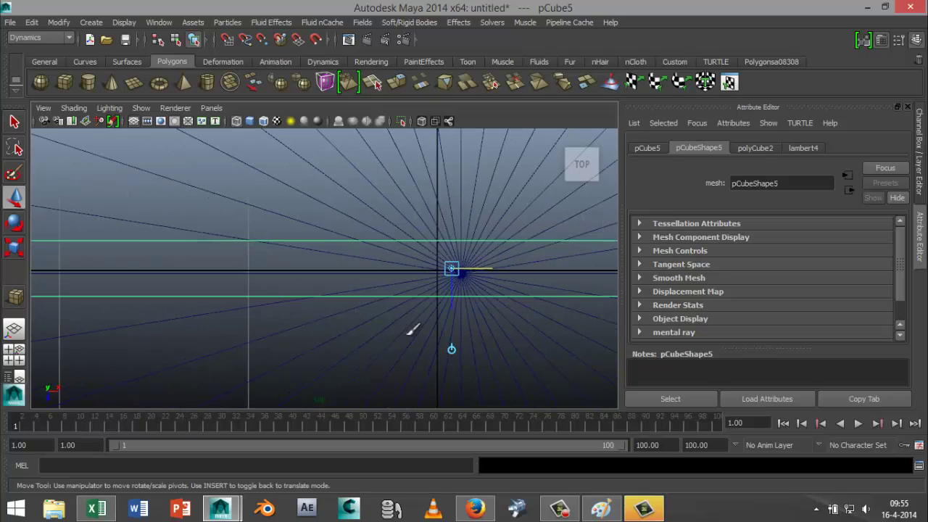
pyautogui.moveTo(489, 265); pyautogui.dragTo(503, 262)
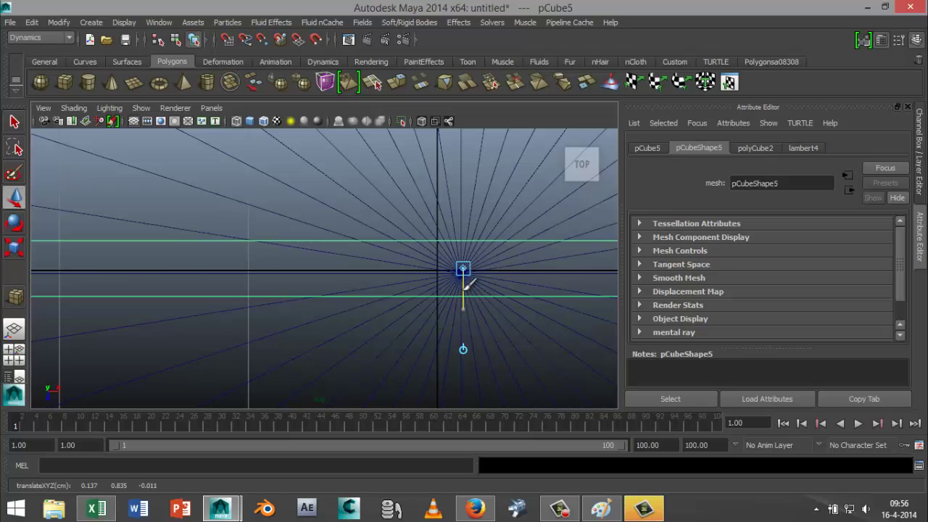
pyautogui.moveTo(468, 292); pyautogui.dragTo(471, 294)
# Return to the enlarged perspective view with the Rotate tool active and set a keyframe for the clock hand at frame 1
pyautogui.press('e')
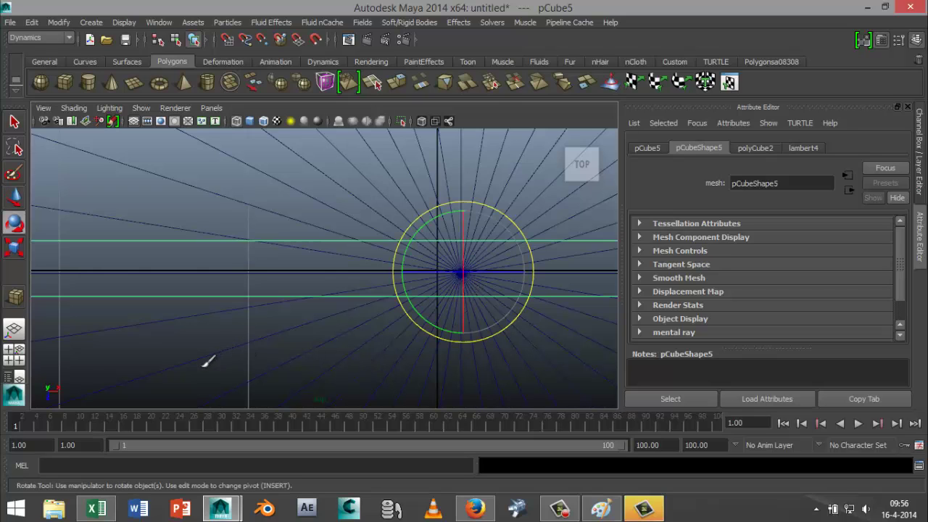
pyautogui.click(15, 354)
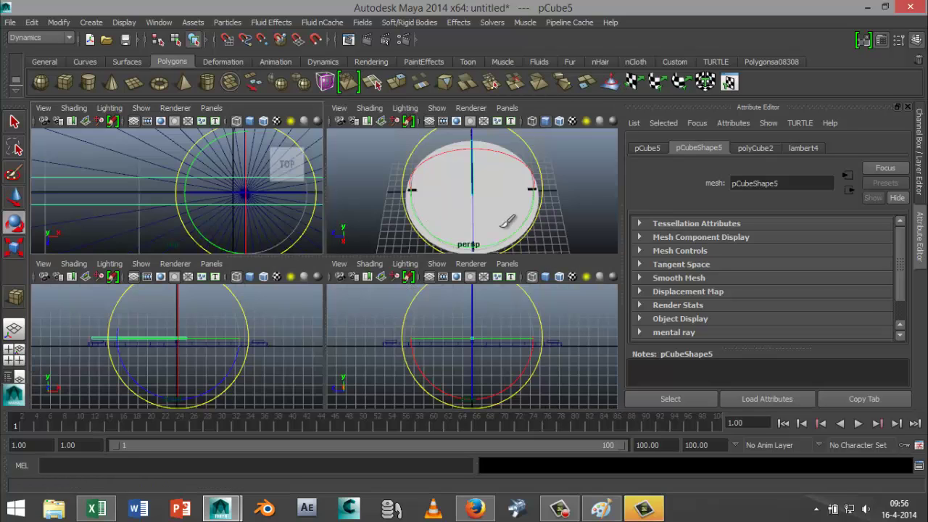
pyautogui.press('space')
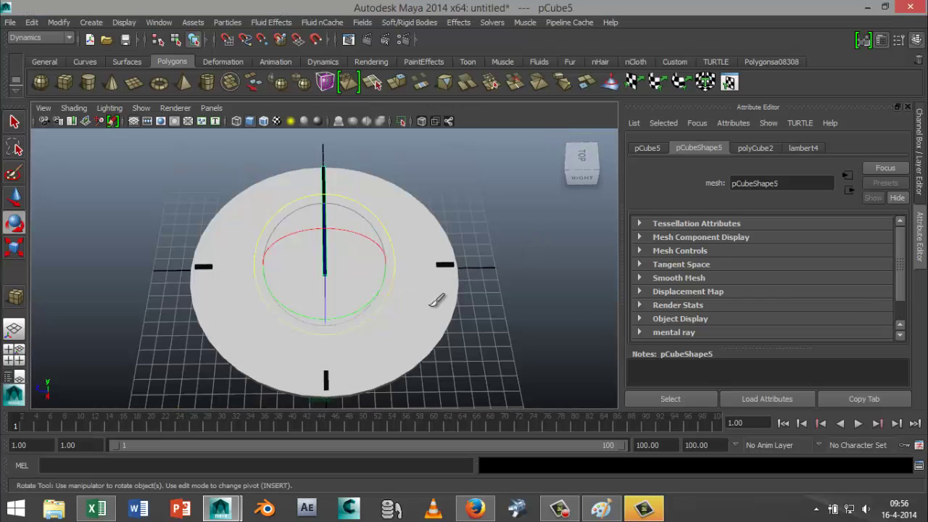
pyautogui.keyDown('alt'); pyautogui.moveTo(486, 283); pyautogui.dragTo(483, 300); pyautogui.keyUp('alt')
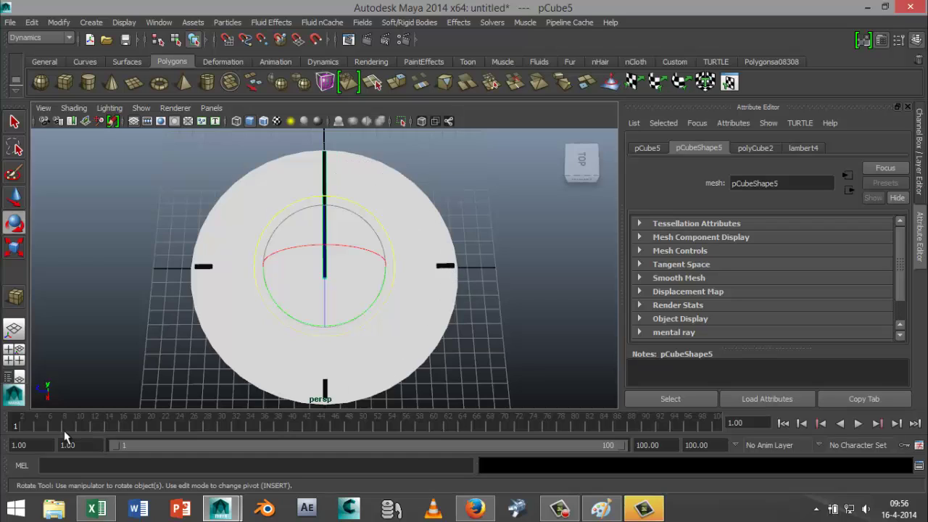
pyautogui.click(11, 428)
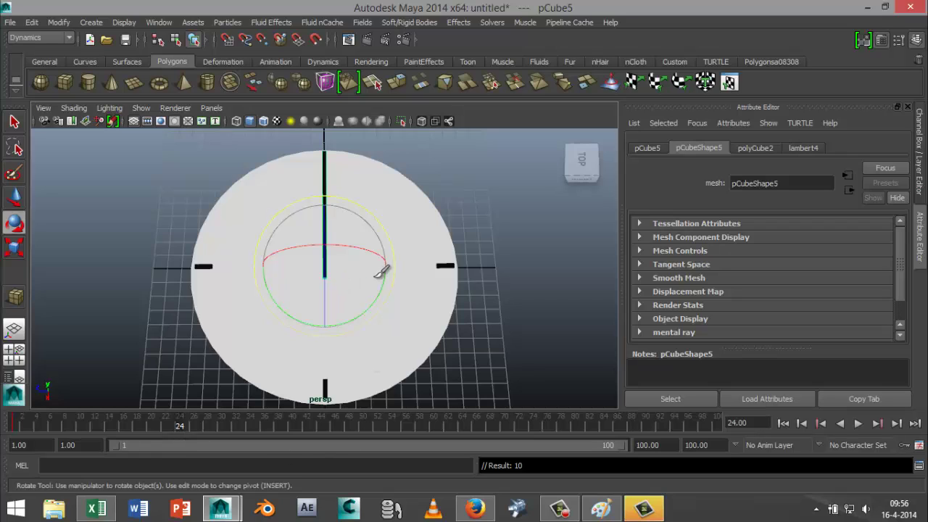
# At frame 24, rotate the clock hand about Y to about -89.4 degrees, pointing at the three o'clock marker, and set a keyframe
pyautogui.keyDown('alt'); pyautogui.moveTo(437, 346); pyautogui.dragTo(448, 300); pyautogui.keyUp('alt')
pyautogui.moveTo(381, 281); pyautogui.dragTo(290, 293)
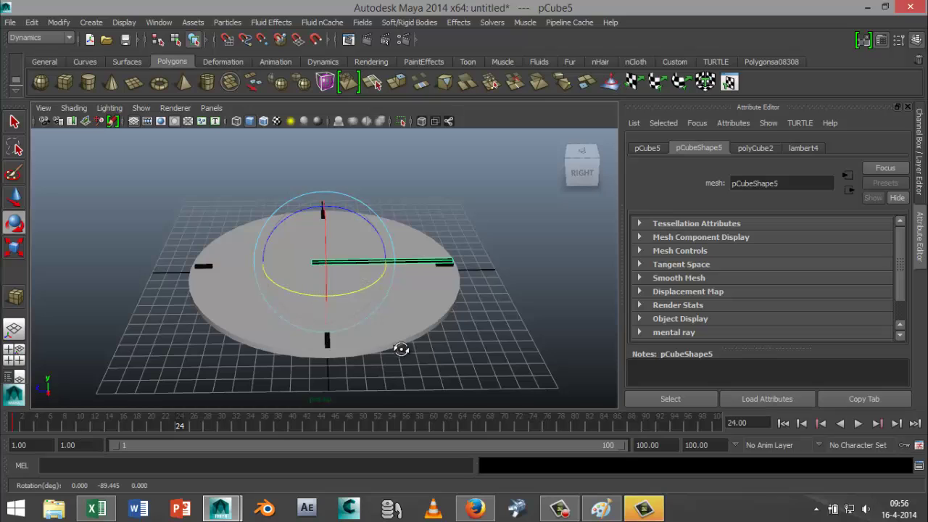
pyautogui.keyDown('alt'); pyautogui.moveTo(399, 348); pyautogui.dragTo(403, 386); pyautogui.keyUp('alt')
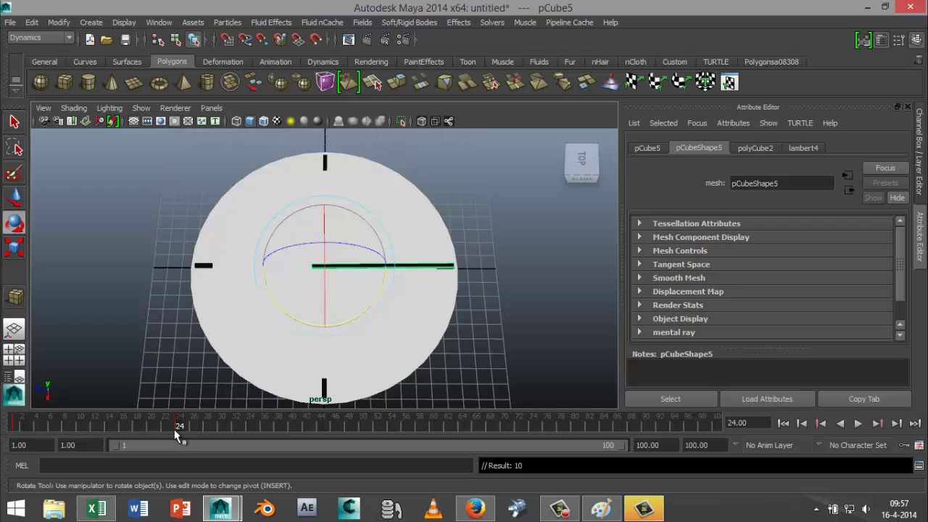
# At frame 50, rotate the clock hand another quarter turn clockwise to the six o'clock marker and set a keyframe
pyautogui.click(361, 430)
pyautogui.keyDown('alt'); pyautogui.moveTo(460, 373); pyautogui.dragTo(465, 317); pyautogui.keyUp('alt')
pyautogui.moveTo(375, 274); pyautogui.dragTo(291, 301)
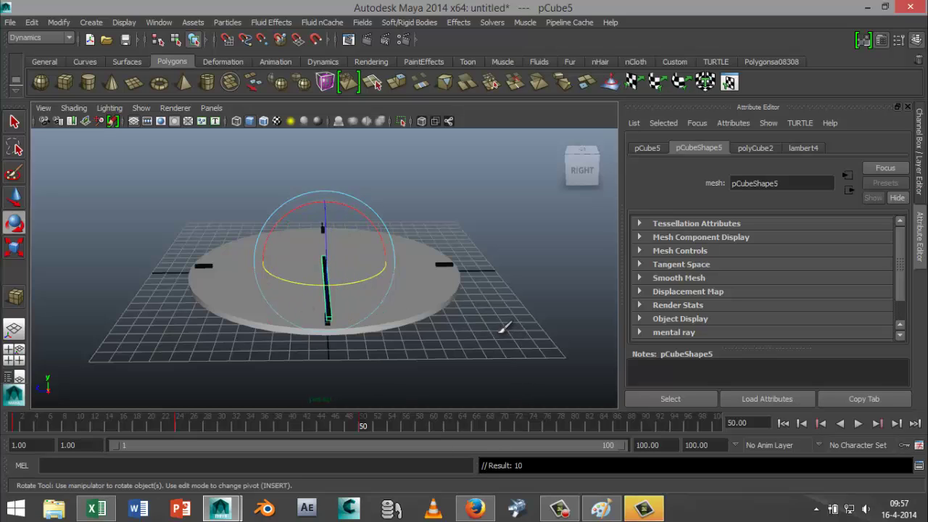
pyautogui.keyDown('alt'); pyautogui.moveTo(504, 331); pyautogui.dragTo(506, 356); pyautogui.keyUp('alt')
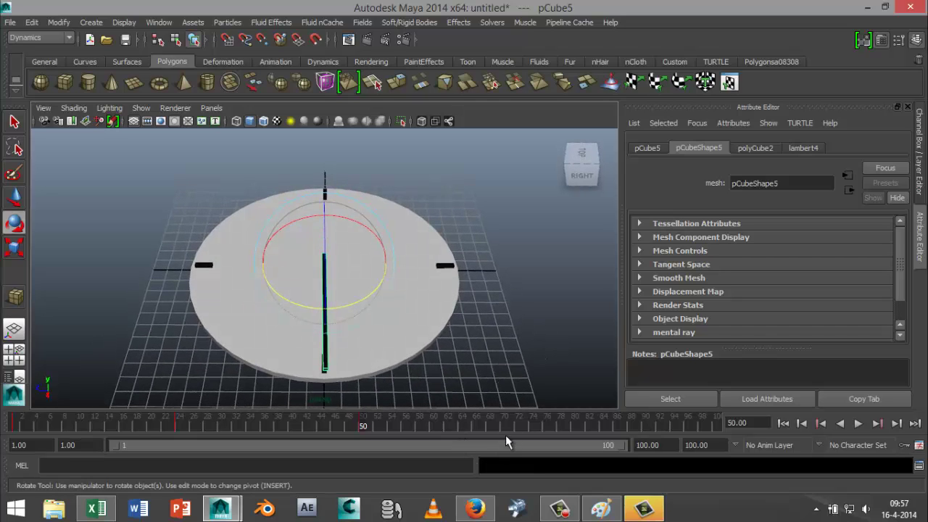
# At frame 75, rotate the clock hand about Y to about -269.7 degrees, at the nine o'clock marker, and set a keyframe
pyautogui.click(536, 428)
pyautogui.moveTo(368, 295); pyautogui.dragTo(277, 290)
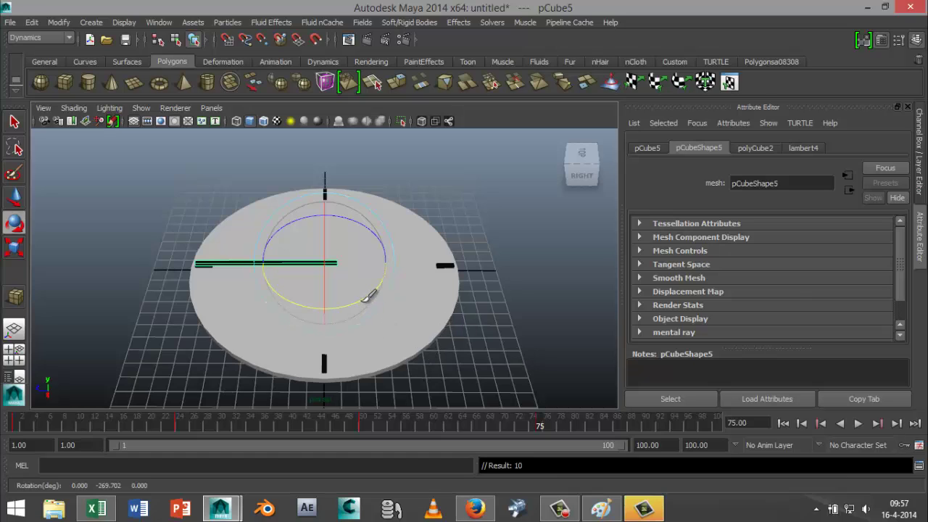
pyautogui.moveTo(370, 292); pyautogui.dragTo(276, 290)
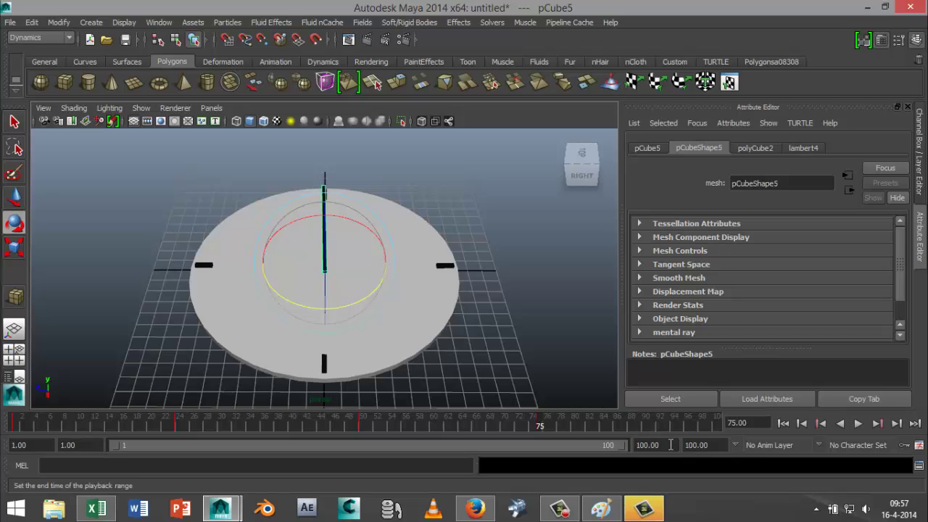
# Set both the playback end time and the animation end time to 150
pyautogui.moveTo(670, 445); pyautogui.dragTo(608, 444)
pyautogui.write('150')
pyautogui.click(719, 445)
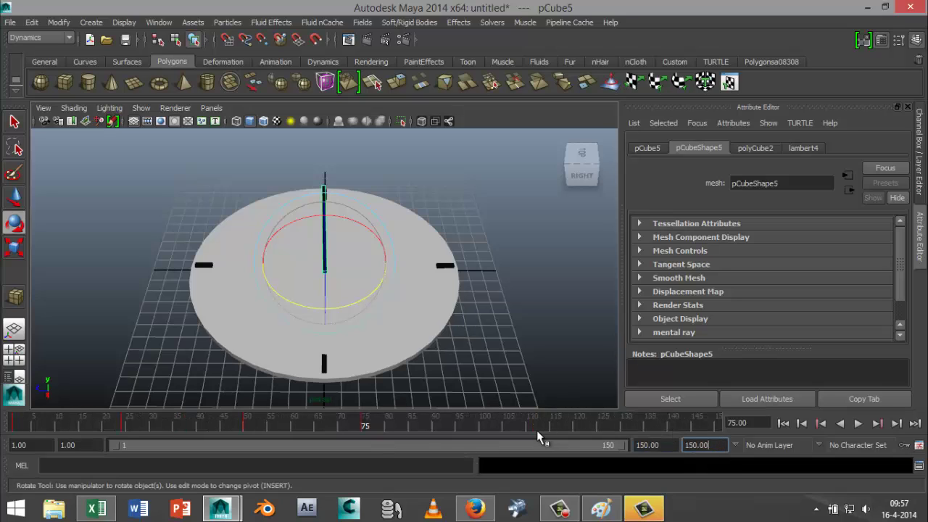
# At frame 100, rotate the clock hand about Y to about -359.4 degrees, at the twelve o'clock marker, and set a keyframe
pyautogui.click(482, 434)
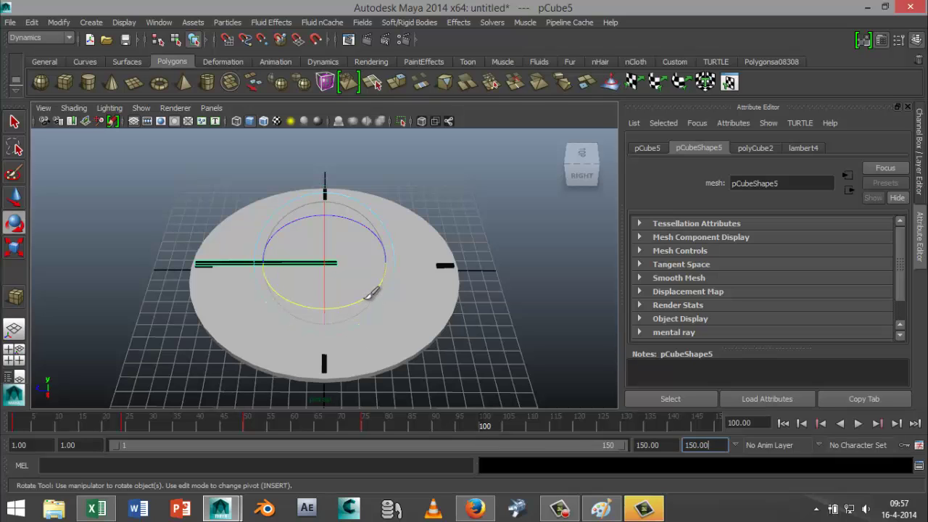
pyautogui.moveTo(369, 298); pyautogui.dragTo(281, 289)
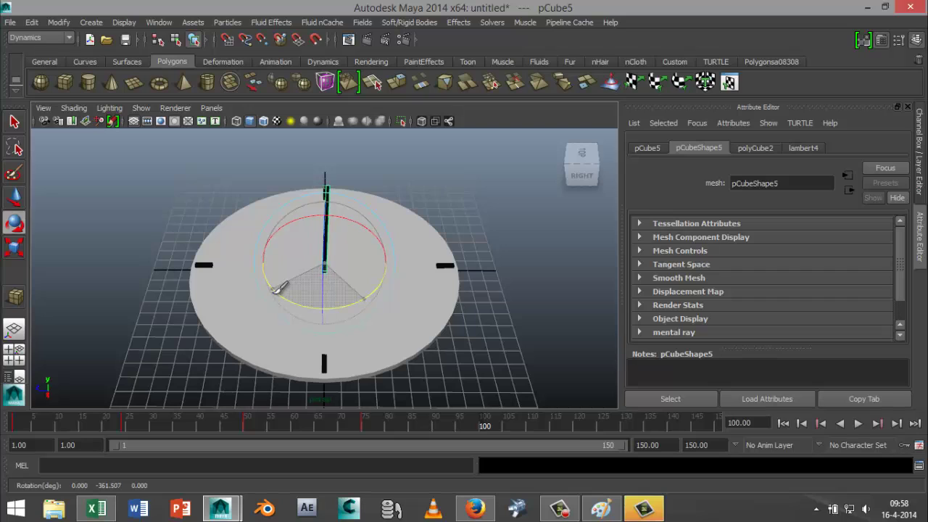
pyautogui.moveTo(279, 289); pyautogui.dragTo(289, 295)
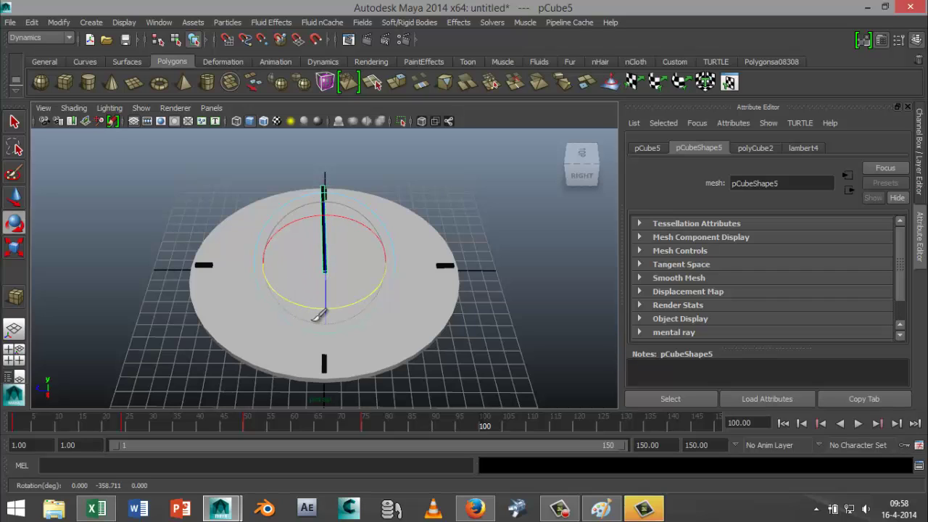
pyautogui.moveTo(447, 338)
pyautogui.keyDown('alt'); pyautogui.mouseDown()
pyautogui.moveTo(452, 348)
pyautogui.moveTo(435, 339)
pyautogui.mouseUp(); pyautogui.keyUp('alt')
pyautogui.moveTo(359, 305); pyautogui.dragTo(363, 308)
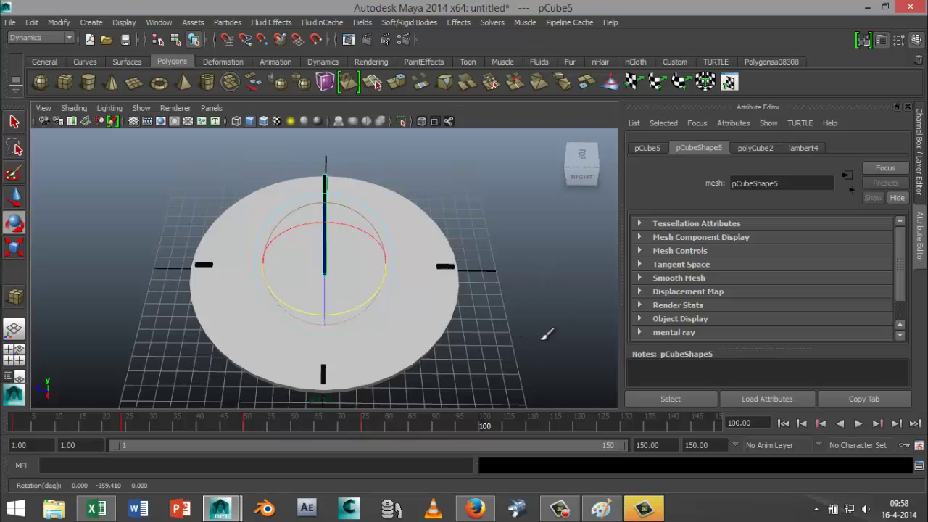
pyautogui.click(480, 426)
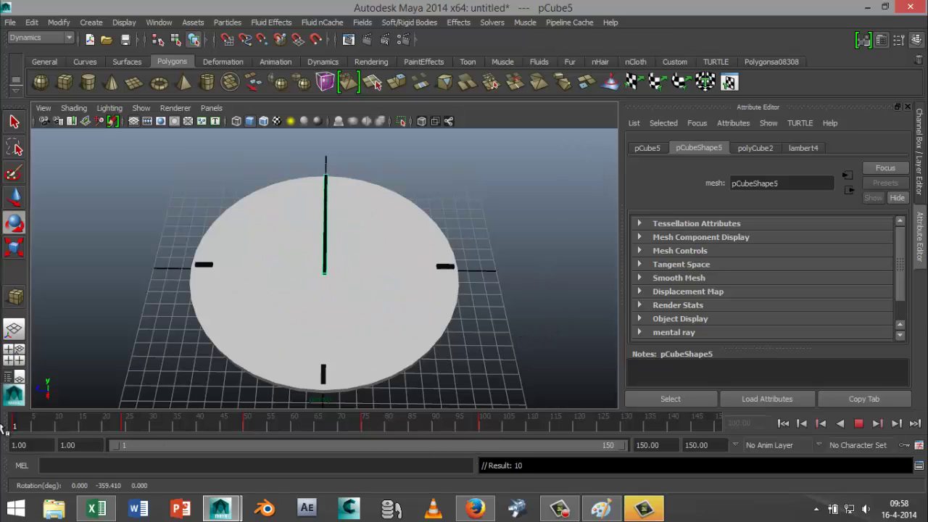
# Play the clock hand animation from frame 1 and stop the playback after the full turn
pyautogui.click(783, 422)
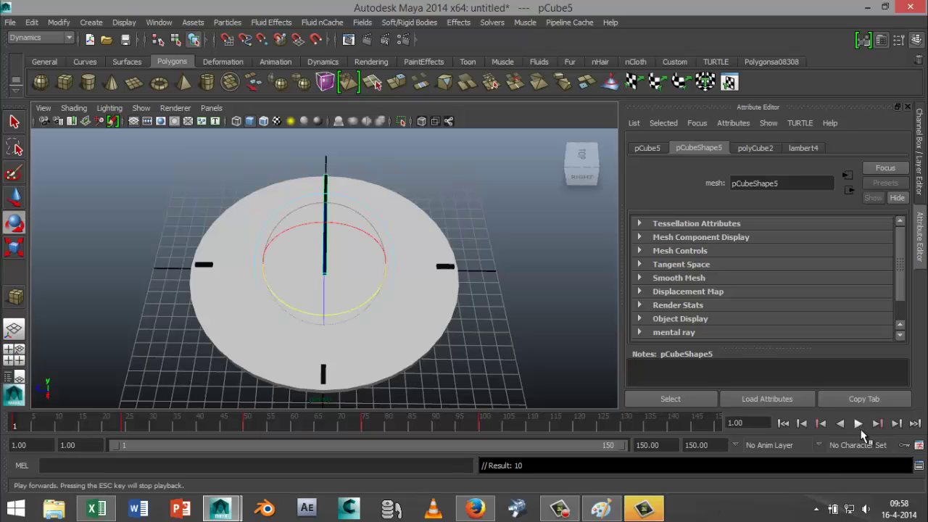
pyautogui.click(859, 424)
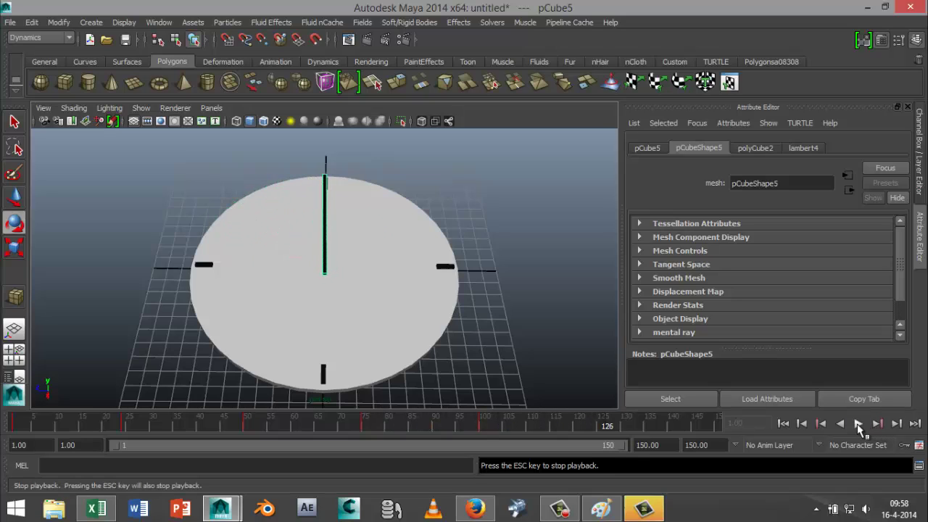
pyautogui.press('e')
pyautogui.click(860, 425)
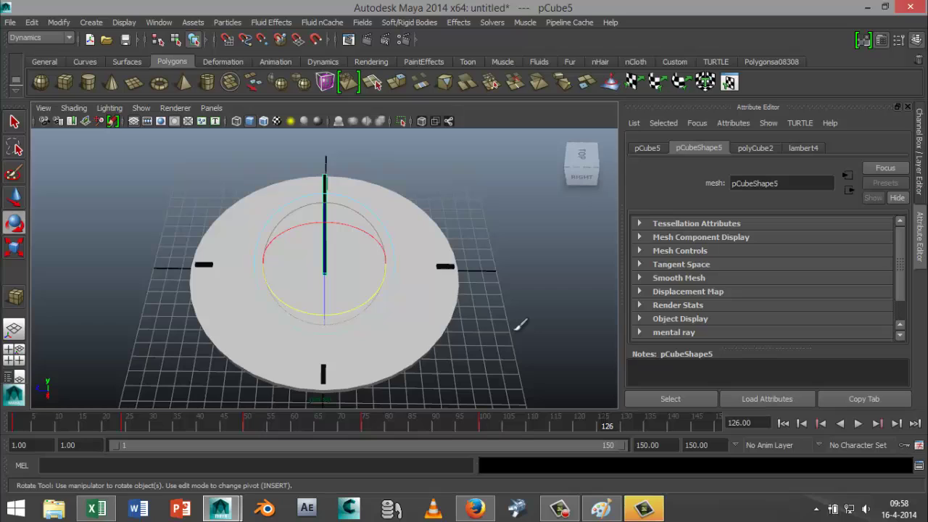